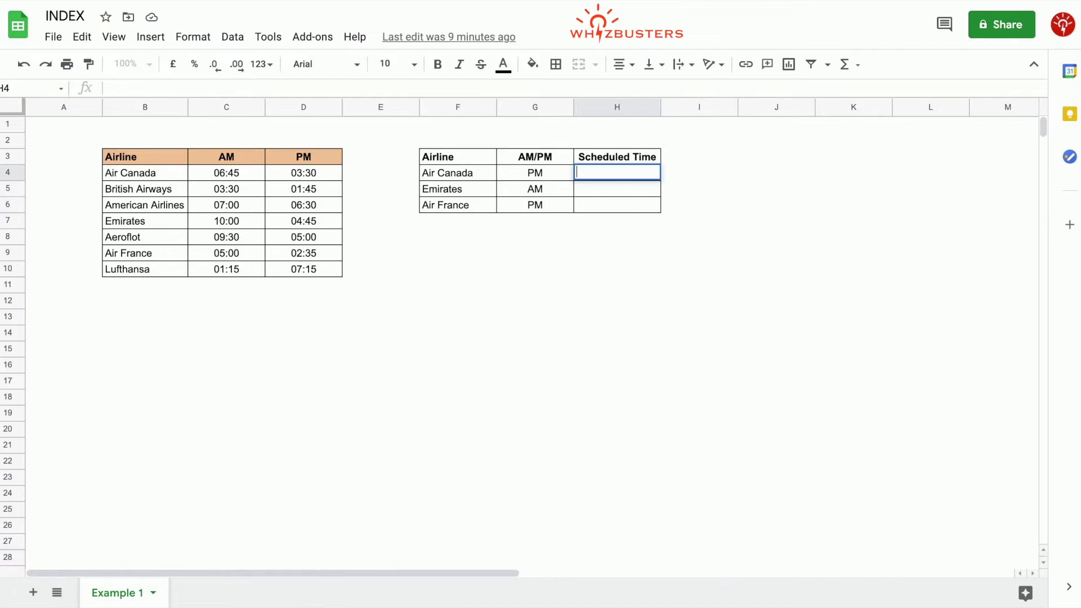
Enter =index($B$3:$D$10,2,3) in H4 so Air Canada's Scheduled Time shows 03:30
{"action": "type", "text": "=index("}
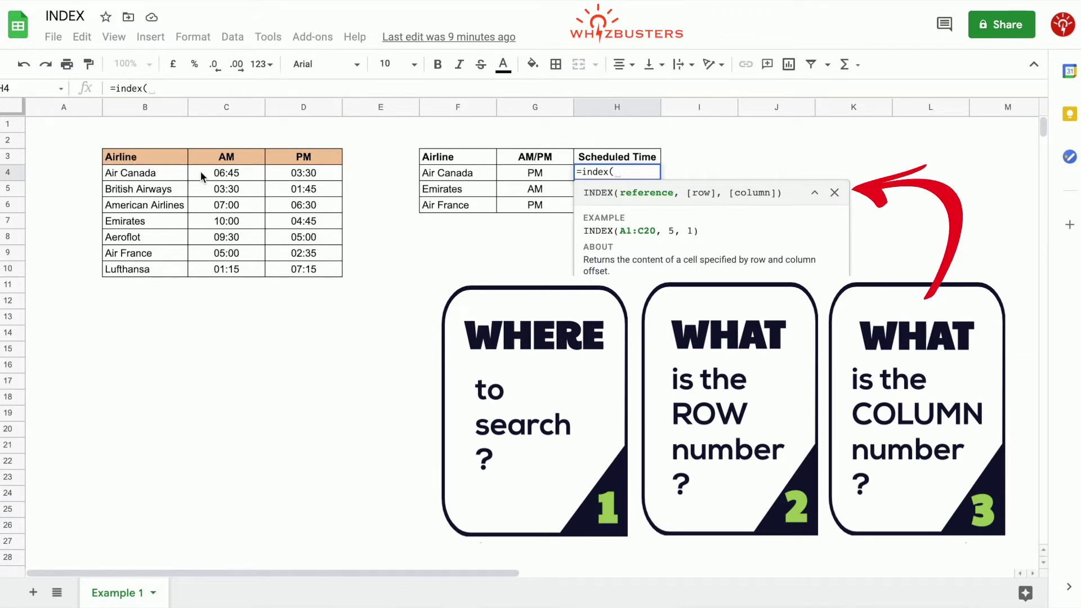
{"action": "left_click_drag", "start_coordinate": [145, 155], "coordinate": [321, 276]}
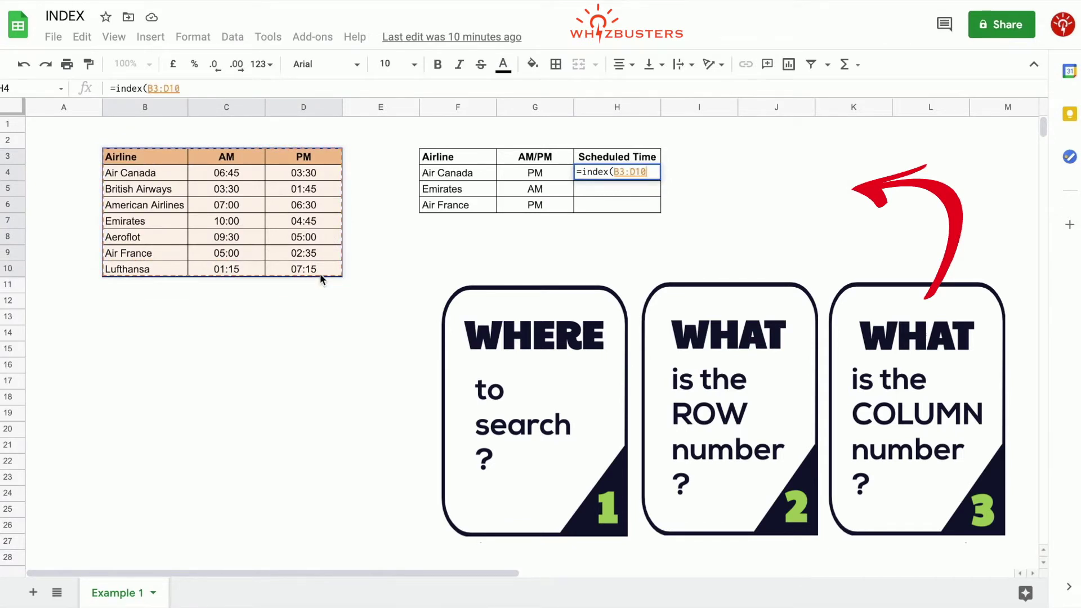
{"action": "left_click", "coordinate": [621, 171]}
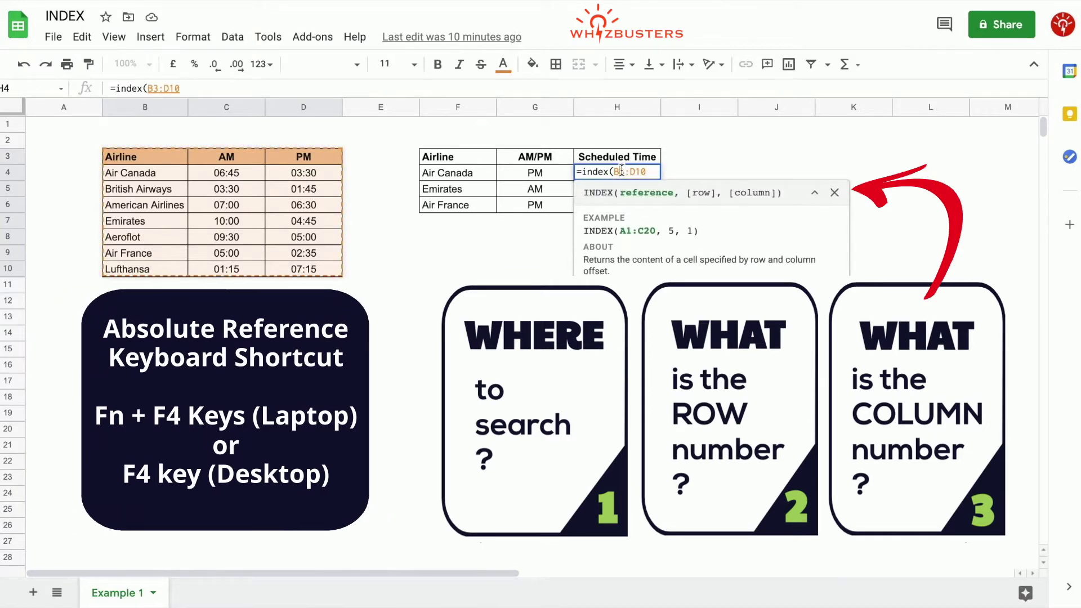
{"action": "key", "text": "F4"}
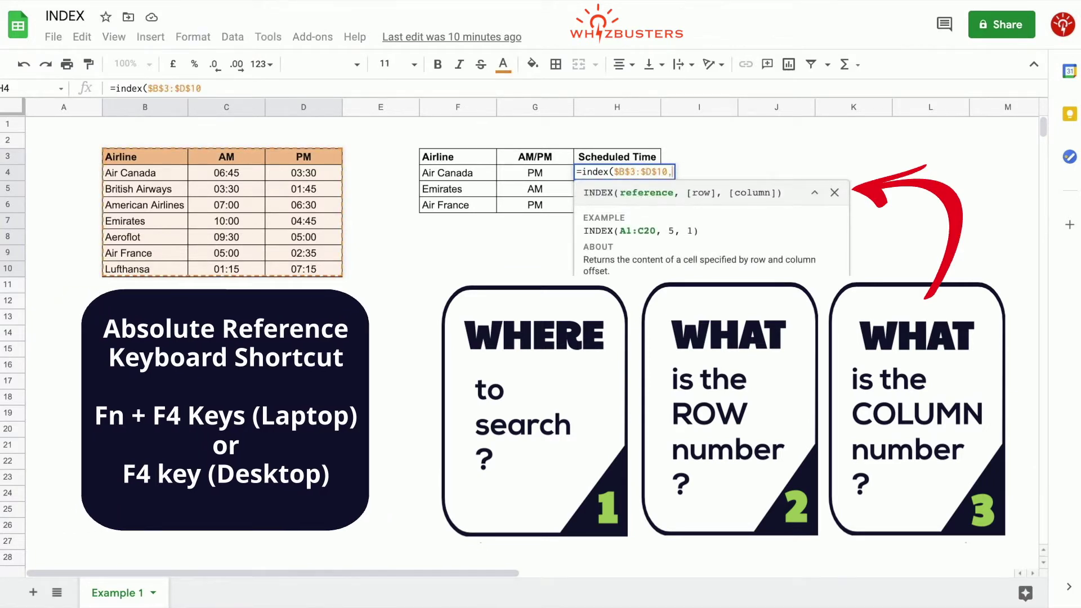
{"action": "type", "text": ","}
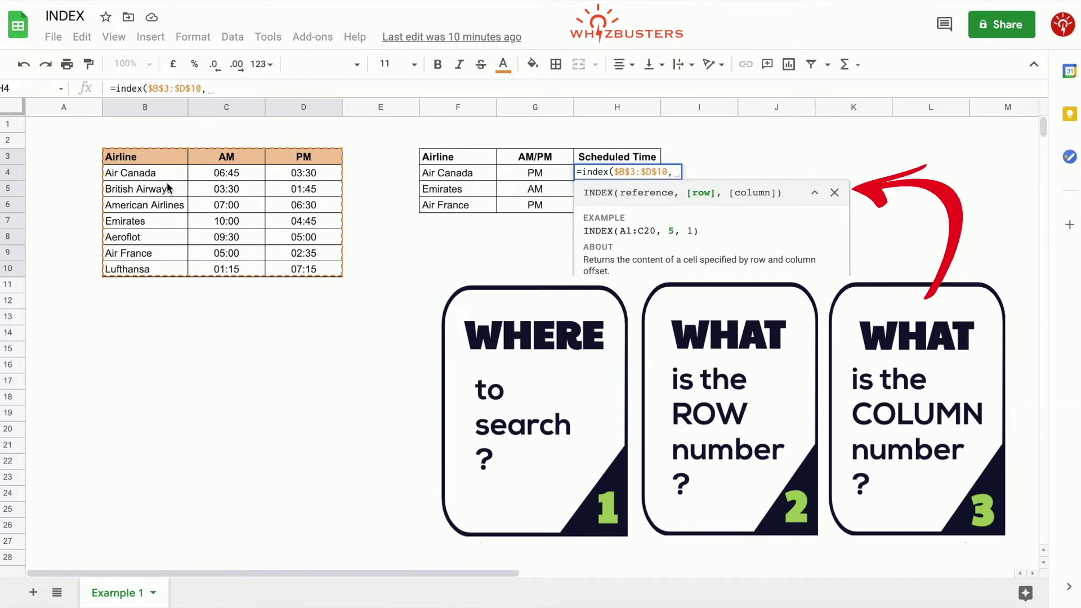
{"action": "type", "text": "2"}
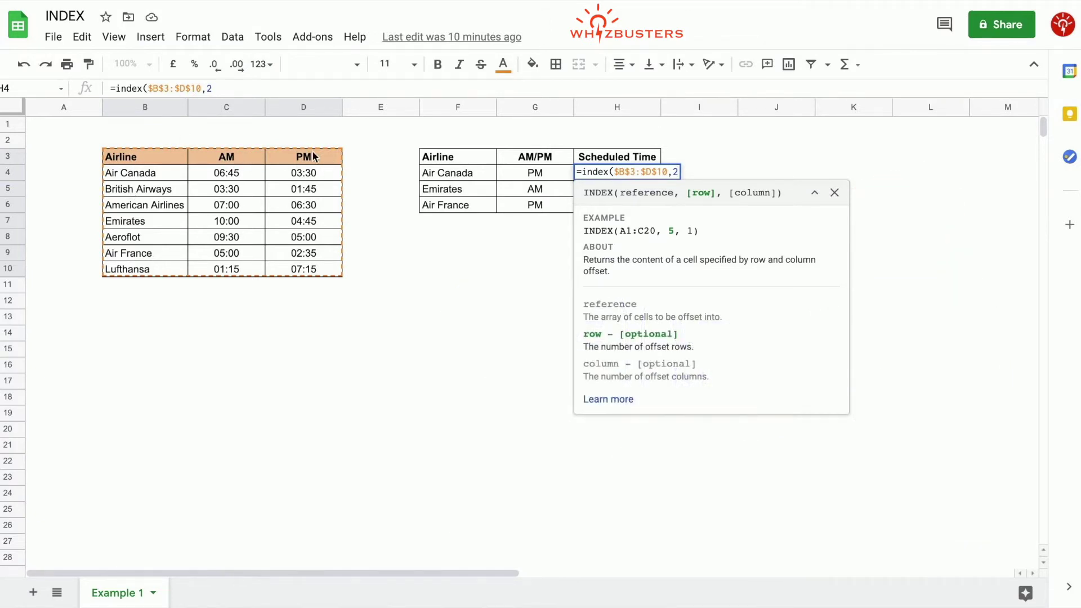
{"action": "type", "text": ",3"}
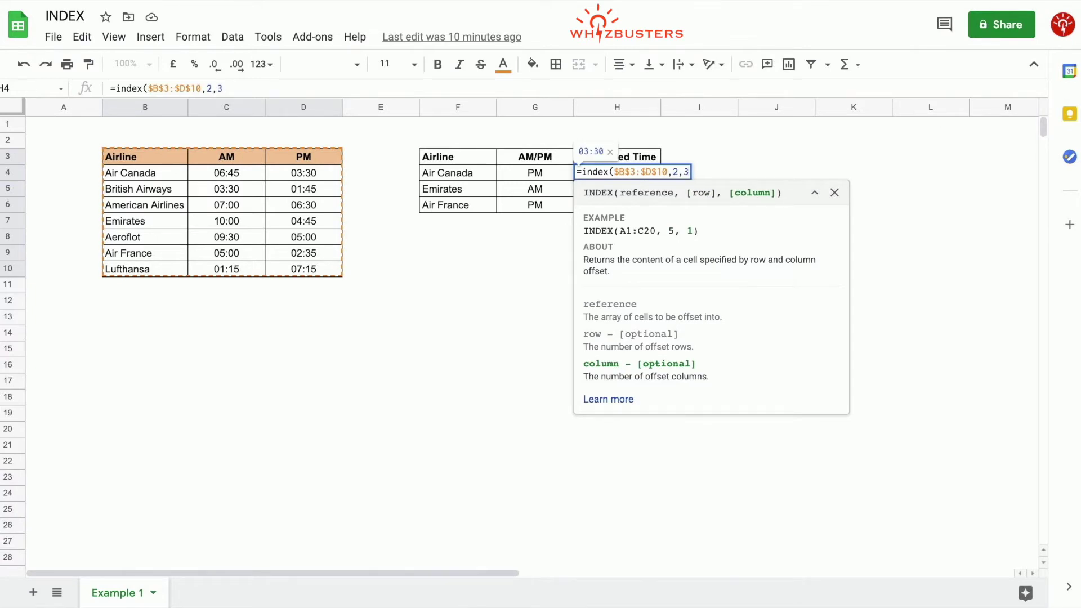
{"action": "type", "text": ")"}
{"action": "key", "text": "Return"}
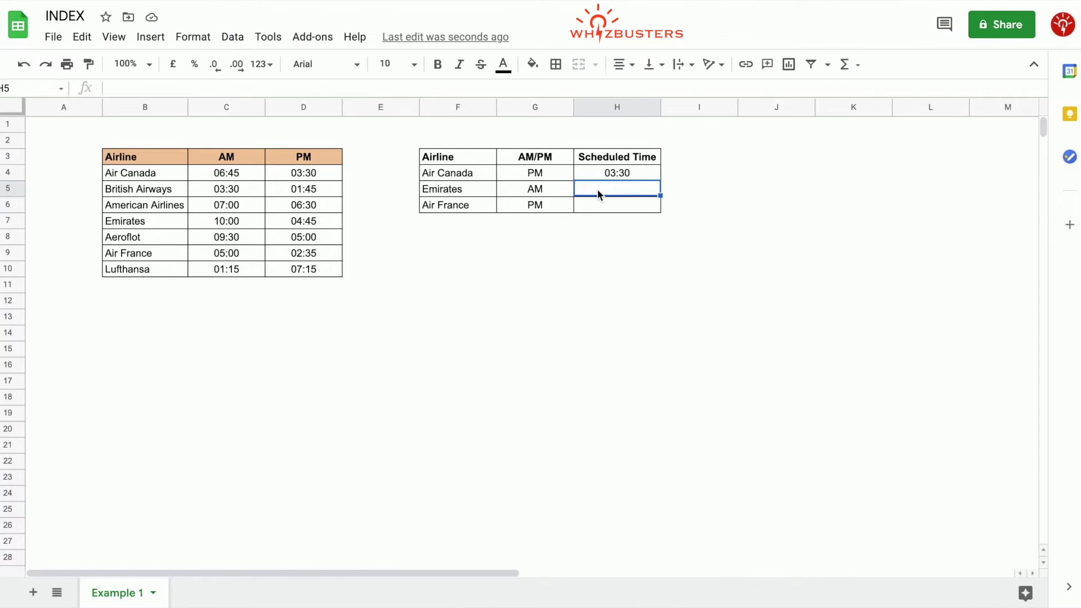
Enter =index($B$3:$D$10,5,2) in H5 to return Emirates' AM time, 10:00
{"action": "type", "text": "=index("}
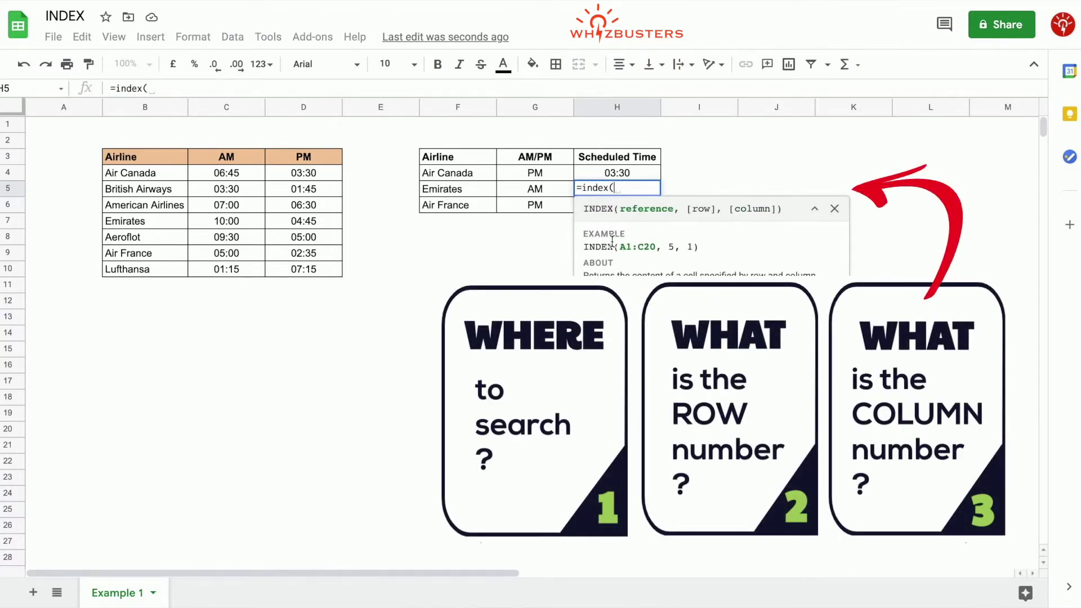
{"action": "left_click_drag", "start_coordinate": [124, 160], "coordinate": [307, 269]}
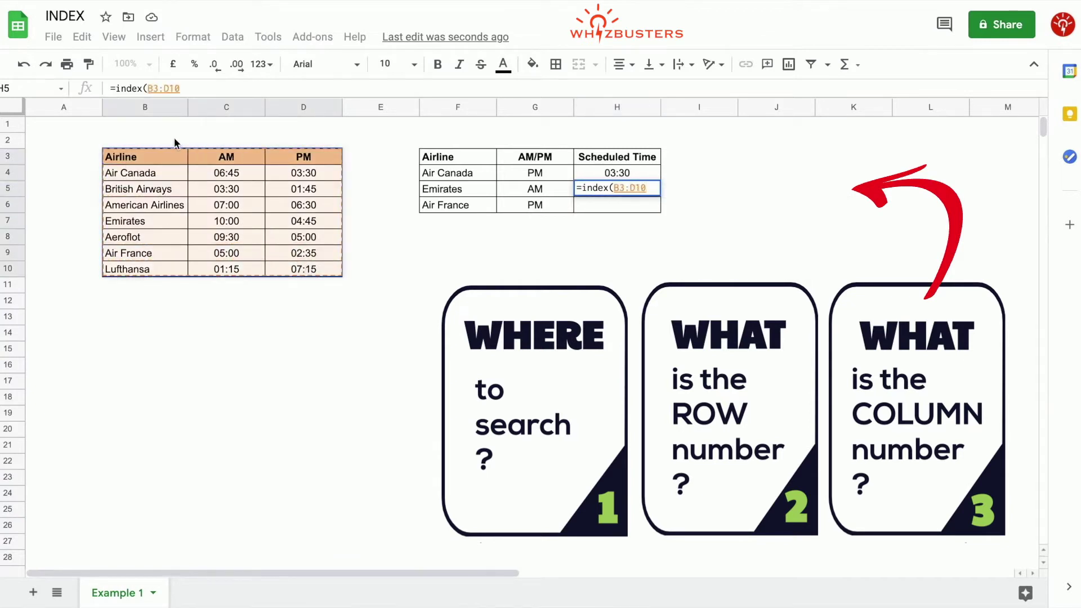
{"action": "key", "text": "F4"}
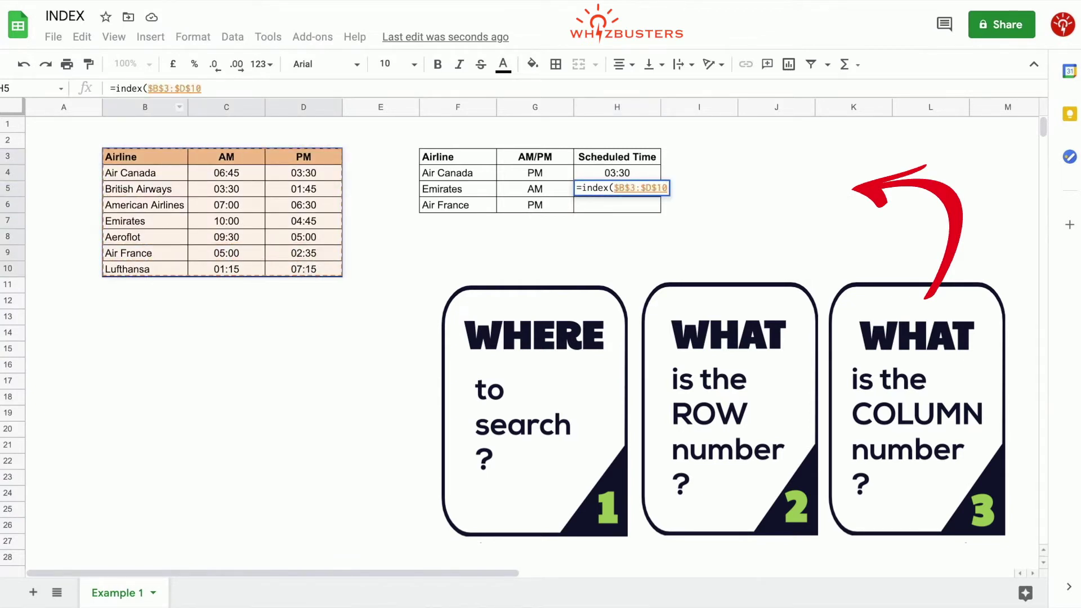
{"action": "type", "text": ","}
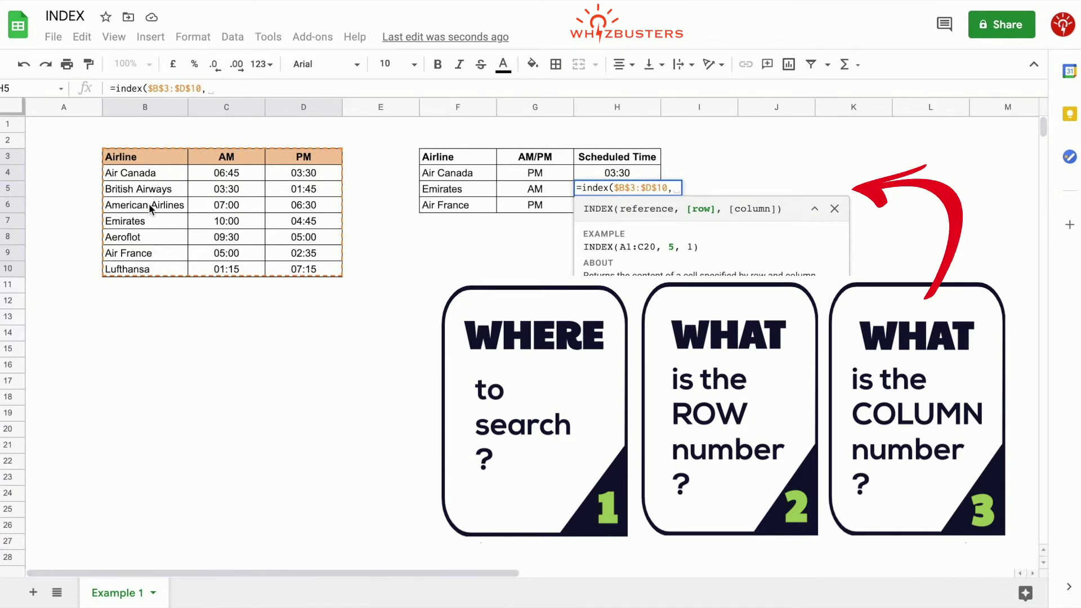
{"action": "type", "text": "5,"}
{"action": "type", "text": "2)"}
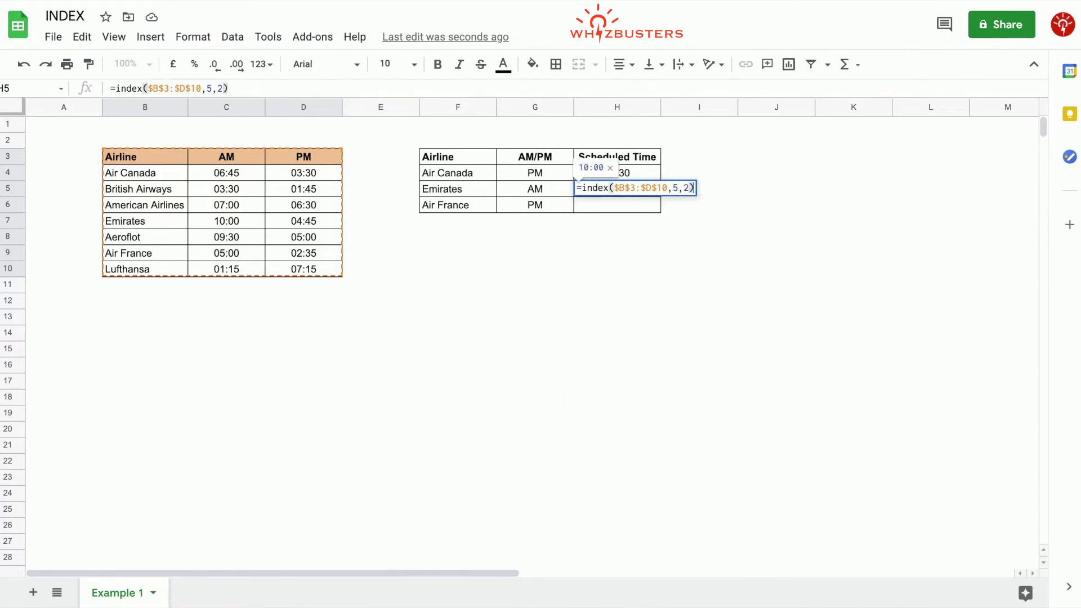
{"action": "key", "text": "Return"}
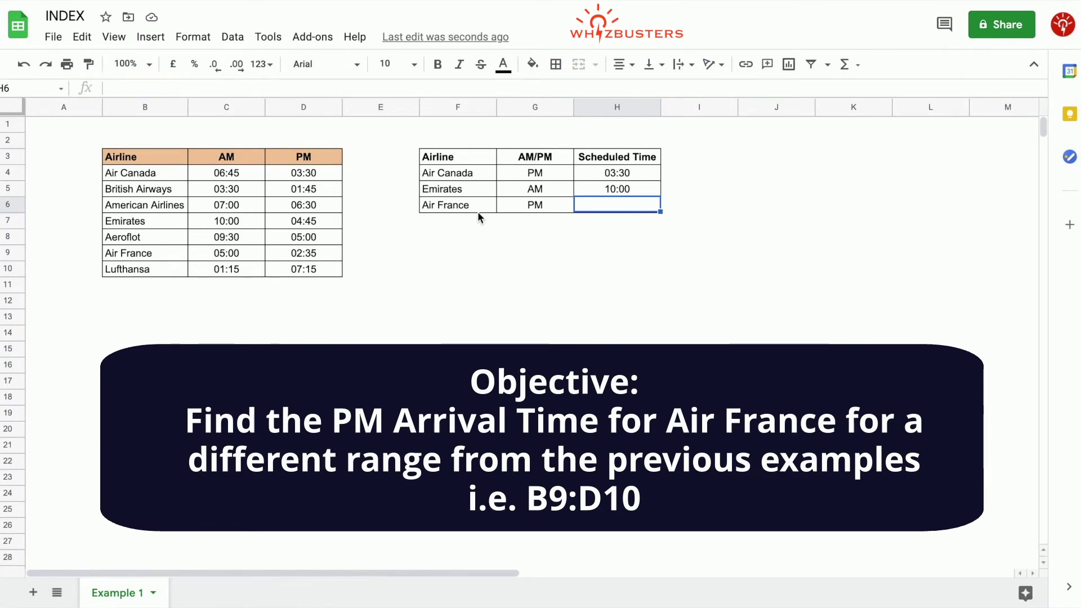
Enter =index(B9:D10,1,3) in H6 to return Air France's PM time, 02:35, then review it
{"action": "type", "text": "="}
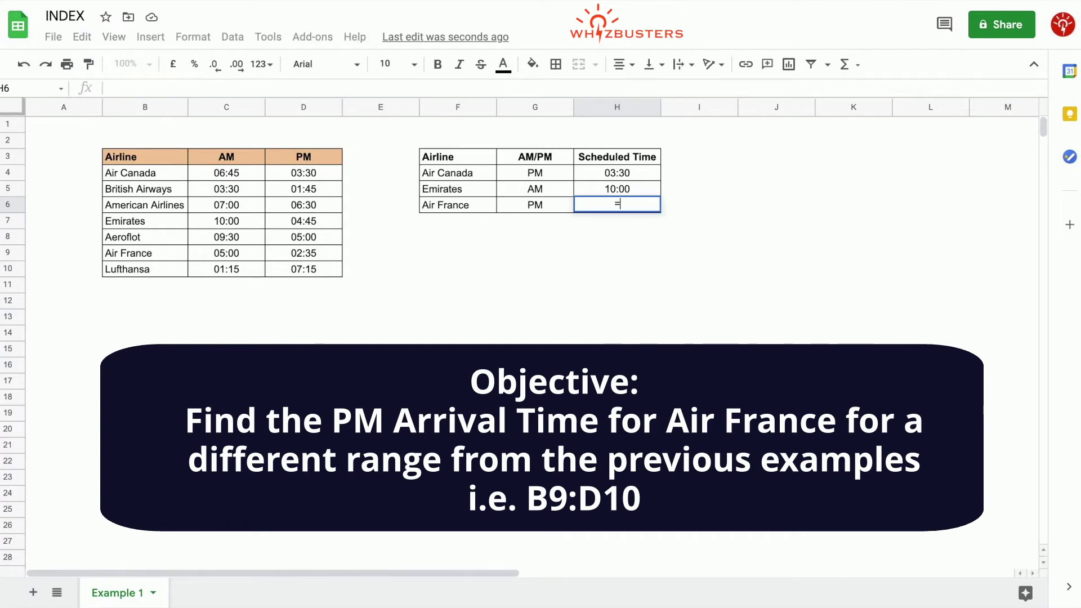
{"action": "type", "text": "index("}
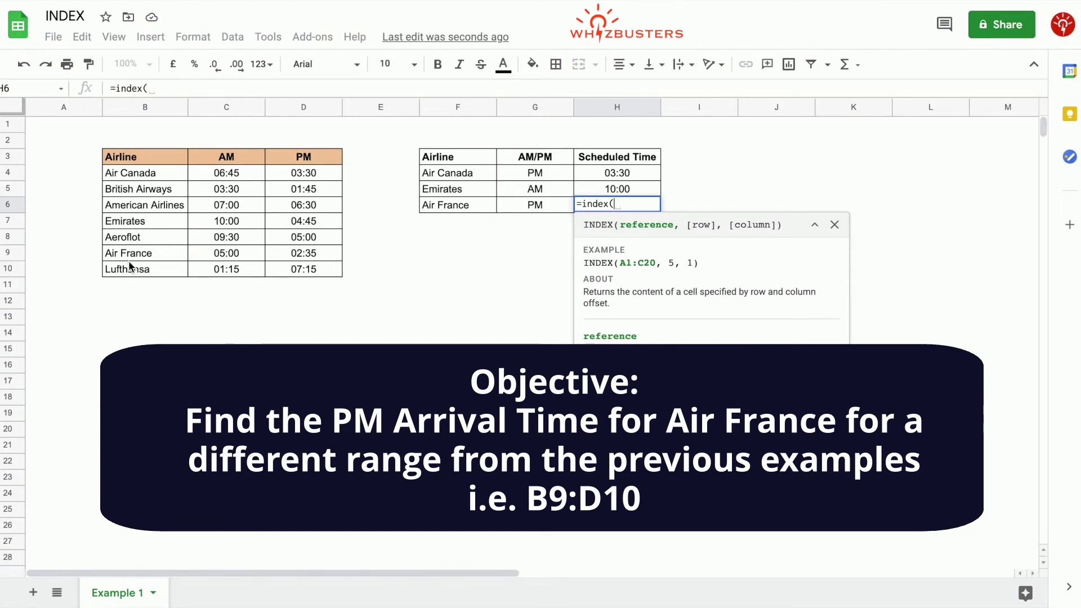
{"action": "left_click_drag", "start_coordinate": [131, 254], "coordinate": [307, 269]}
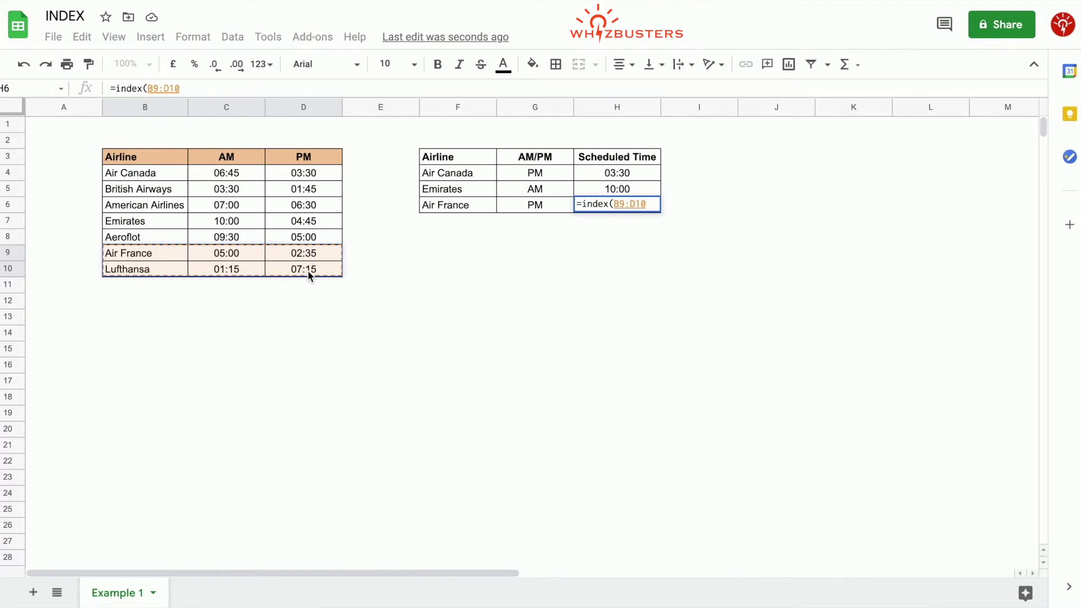
{"action": "type", "text": ","}
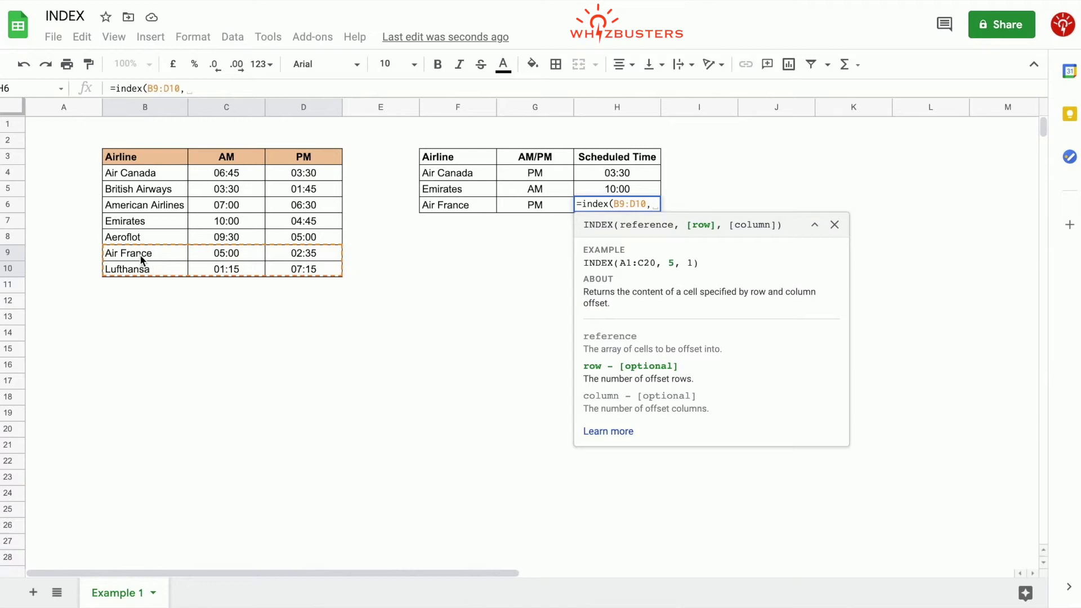
{"action": "type", "text": "1,"}
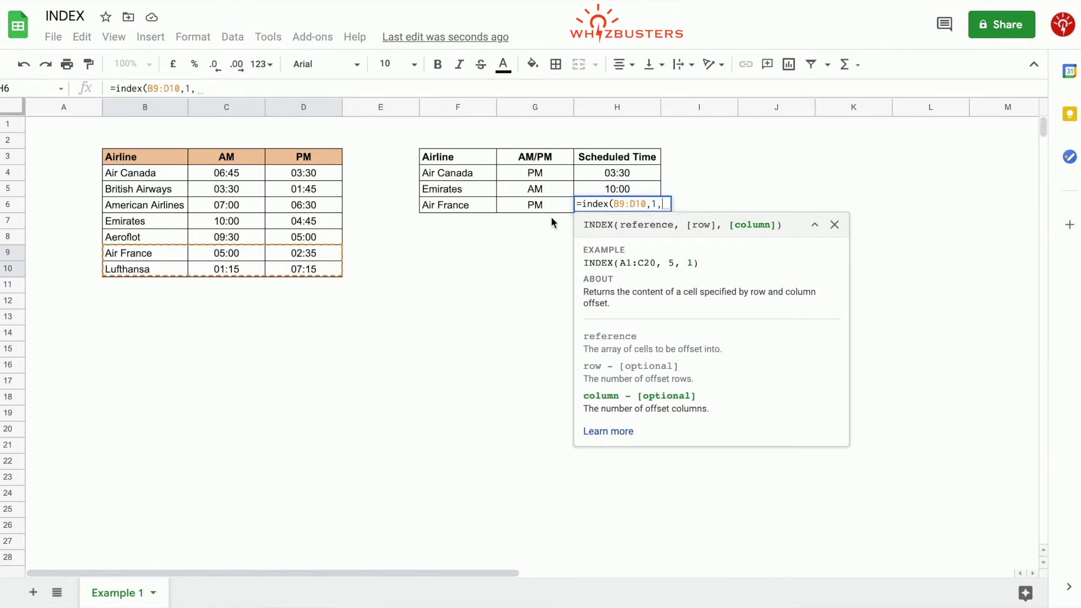
{"action": "type", "text": "3)"}
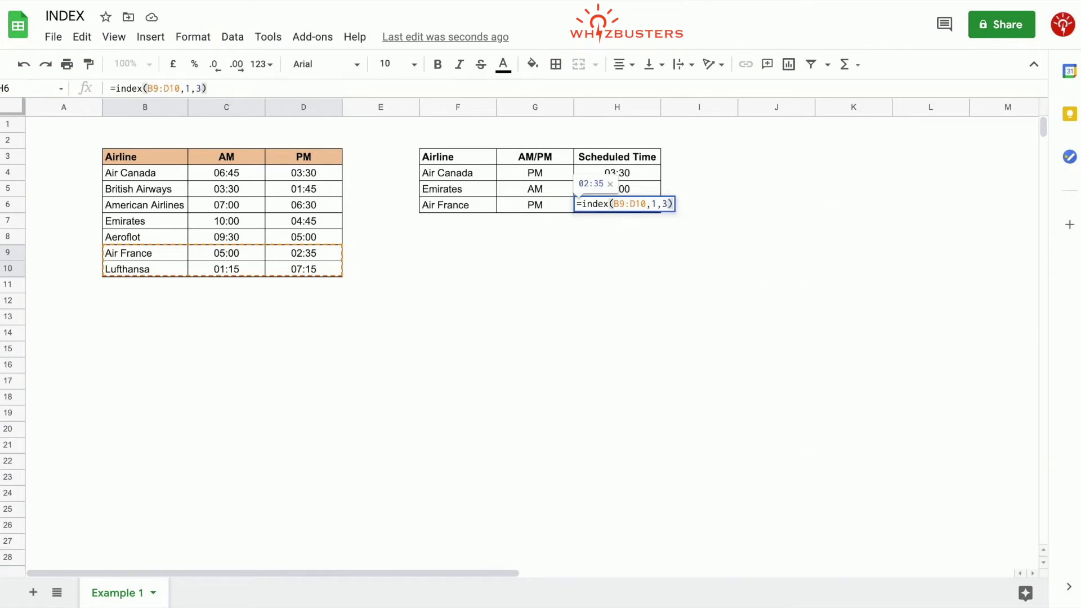
{"action": "key", "text": "Return"}
{"action": "left_click", "coordinate": [634, 206]}
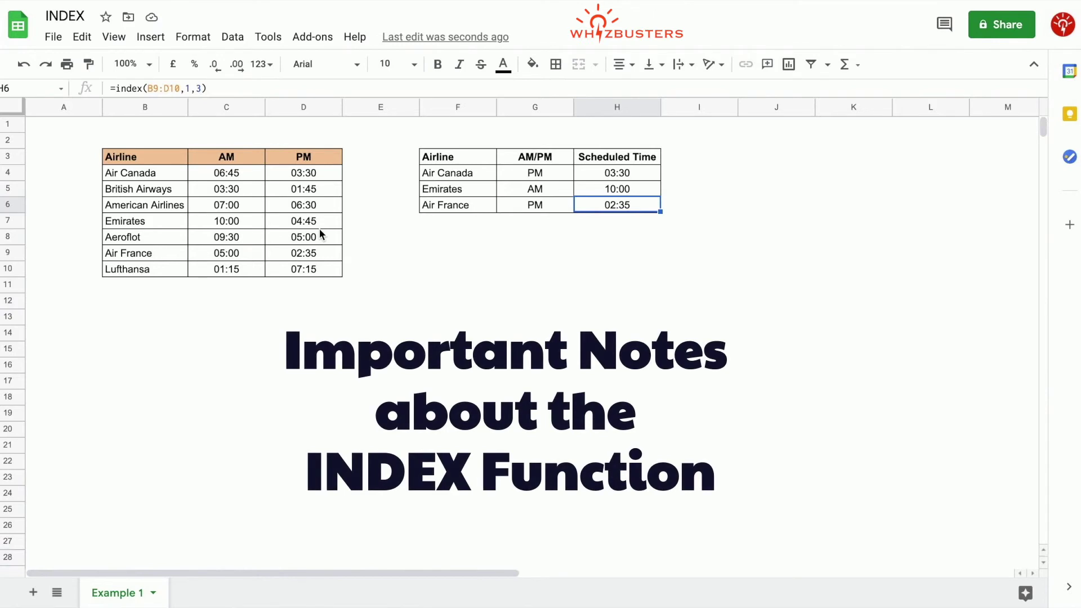
Enter =index(B3:D10) in B13 to spill a full timetable copy into B13:D20
{"action": "left_click", "coordinate": [776, 187]}
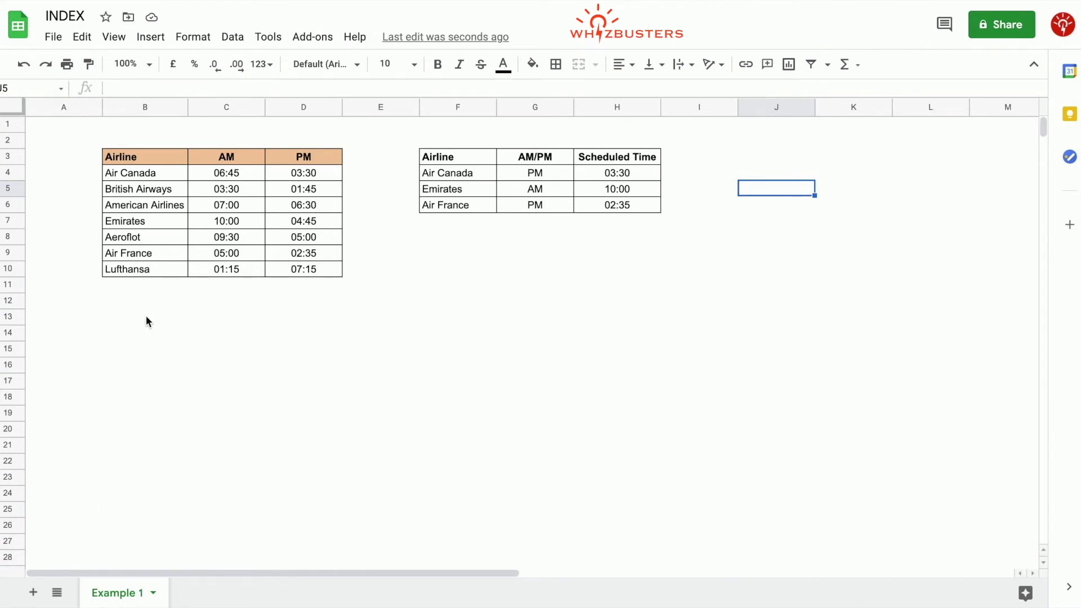
{"action": "left_click", "coordinate": [146, 316]}
{"action": "type", "text": "=index("}
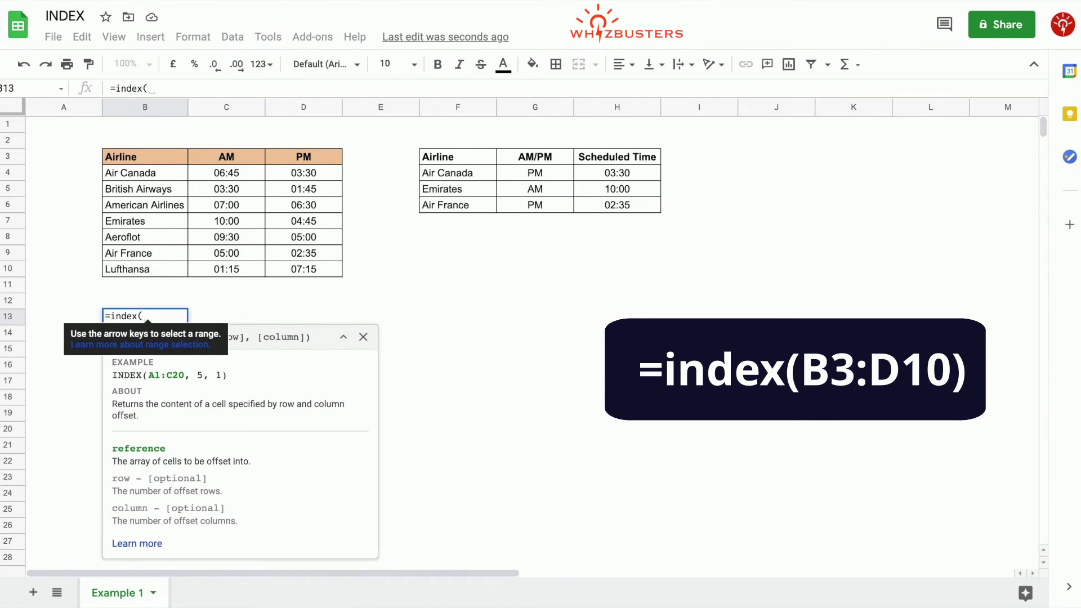
{"action": "left_click_drag", "start_coordinate": [132, 156], "coordinate": [330, 271]}
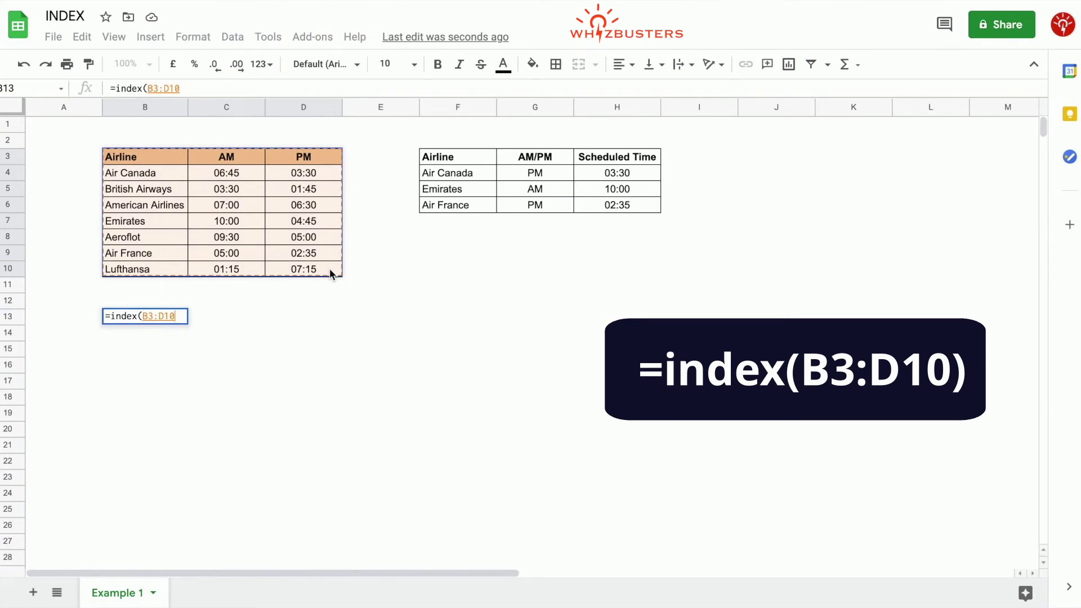
{"action": "type", "text": ")"}
{"action": "key", "text": "Return"}
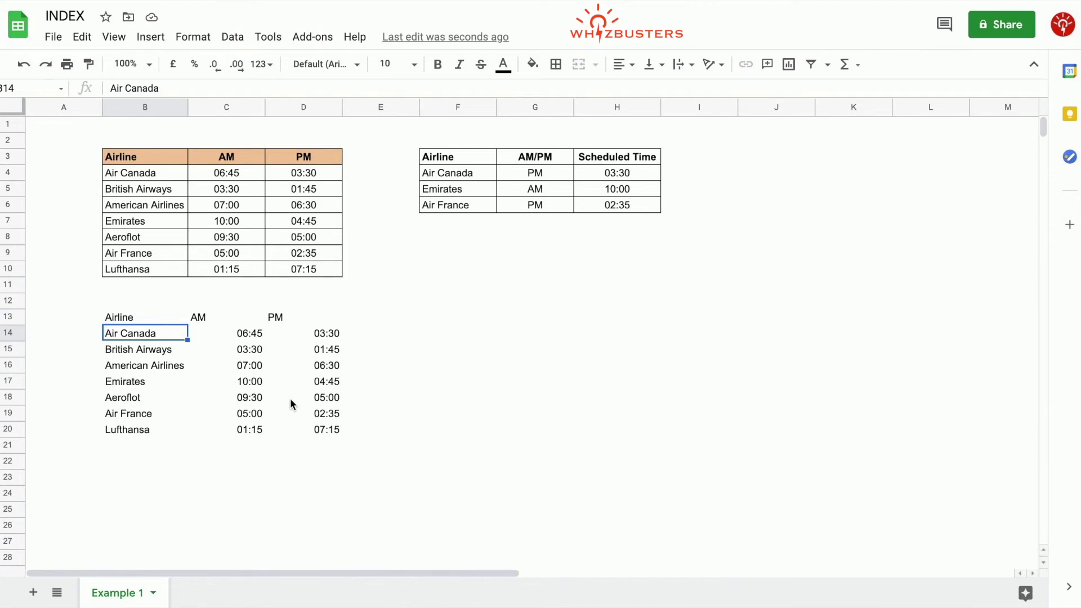
Replace B13's formula with =index(B3:D10,1) to return the header row Airline, AM, PM
{"action": "left_click", "coordinate": [147, 323]}
{"action": "key", "text": "Delete"}
{"action": "type", "text": "="}
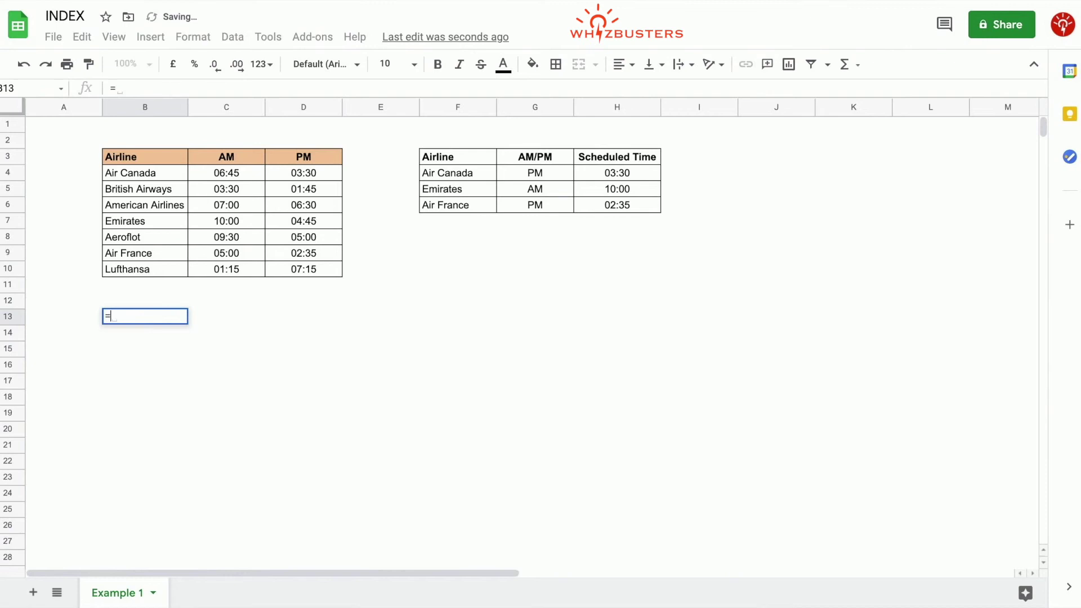
{"action": "type", "text": "index("}
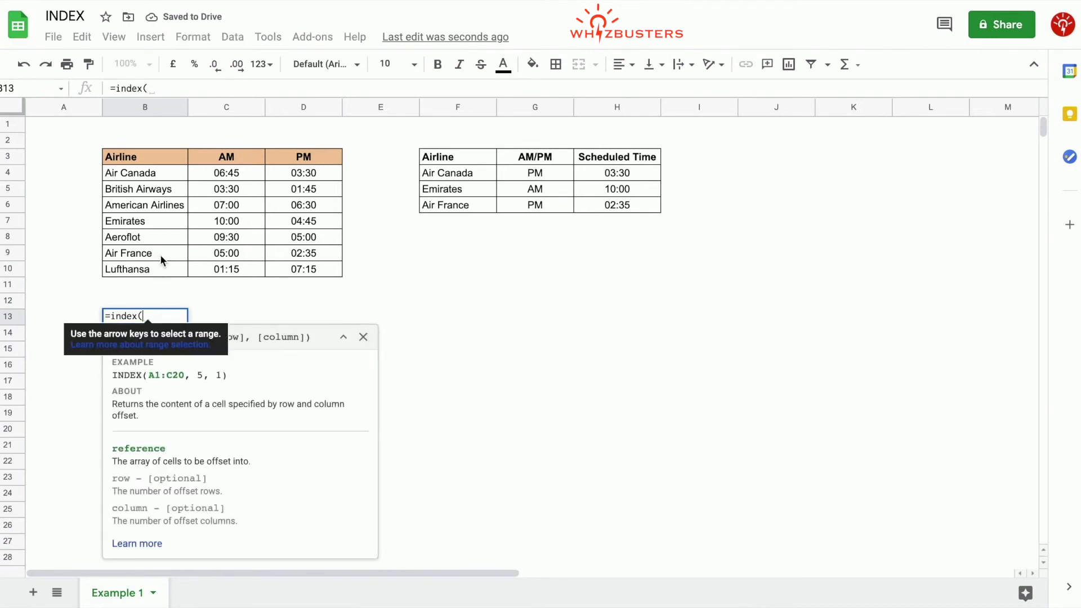
{"action": "left_click", "coordinate": [160, 158]}
{"action": "left_click_drag", "start_coordinate": [160, 157], "coordinate": [310, 267]}
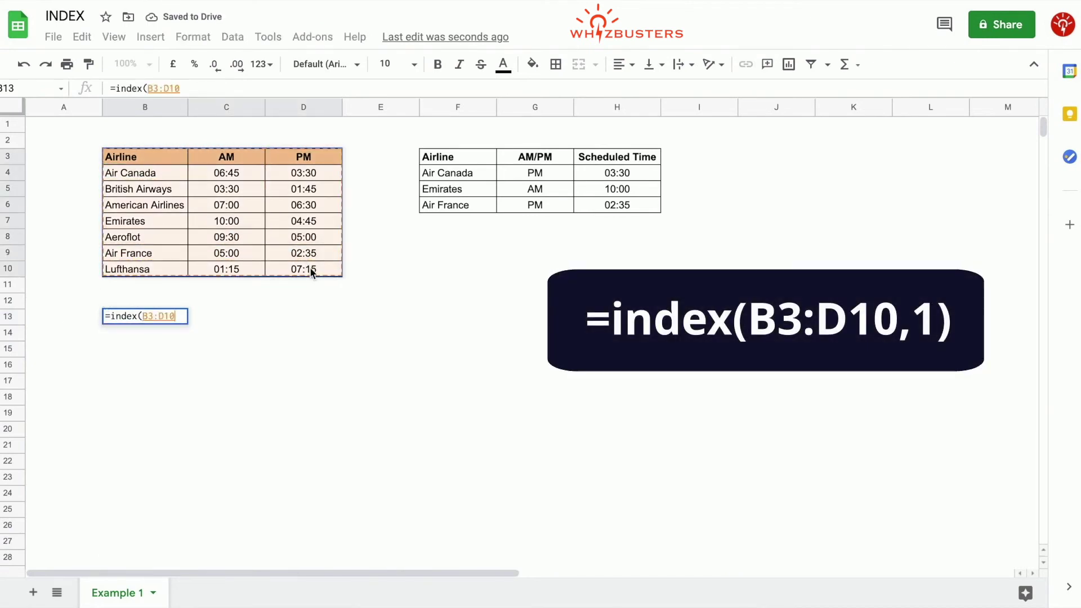
{"action": "type", "text": ","}
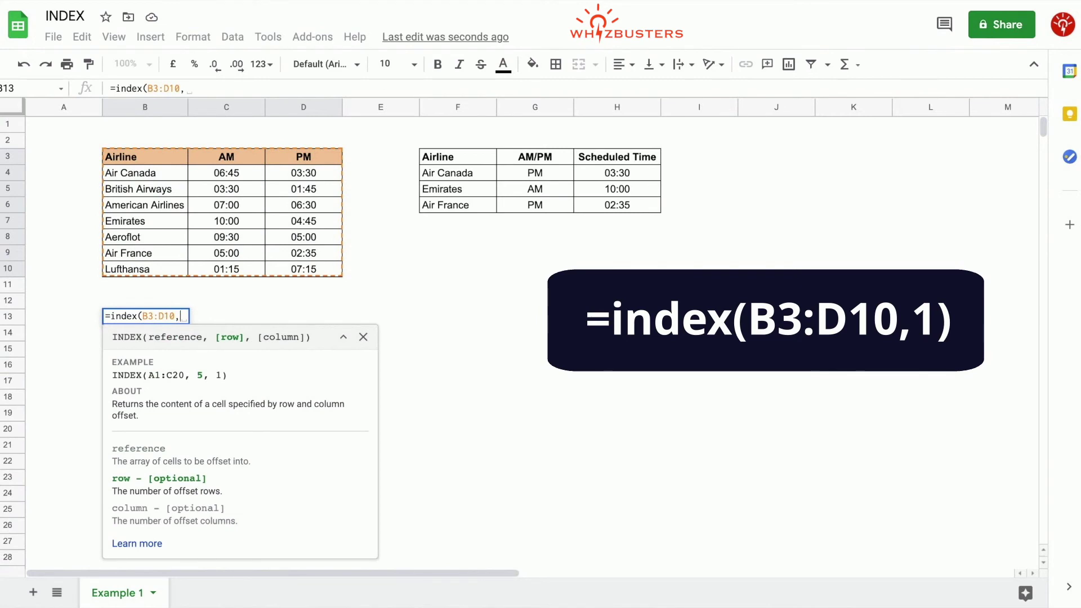
{"action": "type", "text": "1)"}
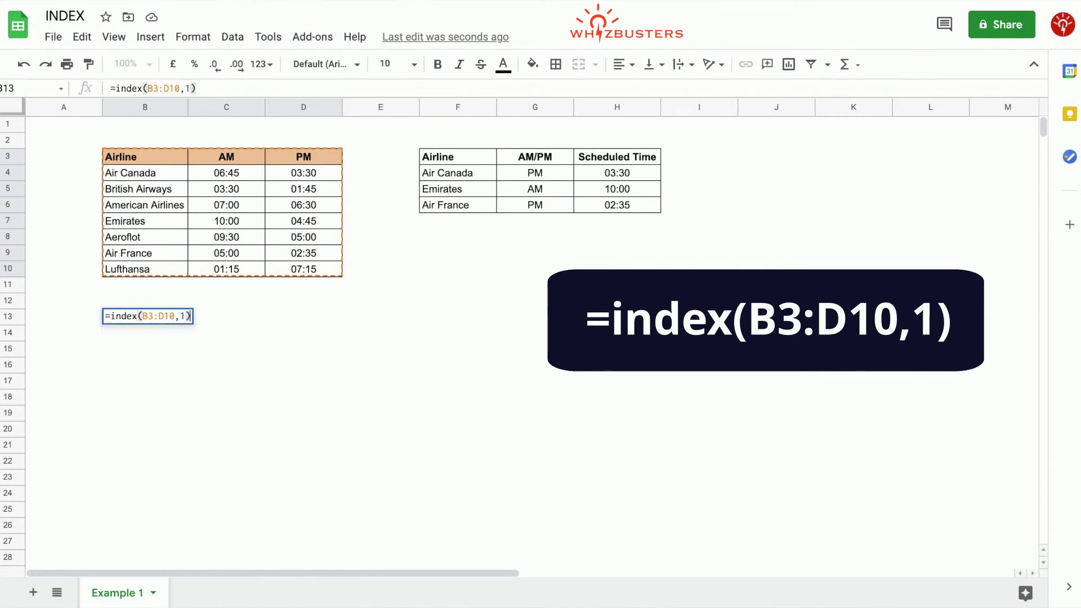
{"action": "key", "text": "Return"}
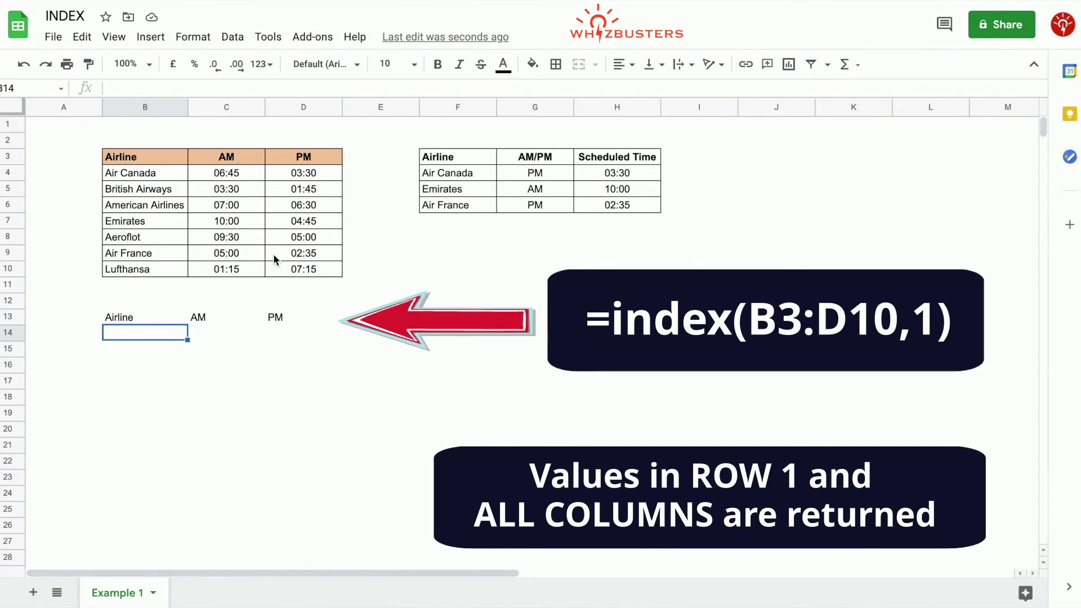
Enter =index(B3:D10,3) in B15 to return the British Airways row
{"action": "key", "text": "Down"}
{"action": "type", "text": "=index("}
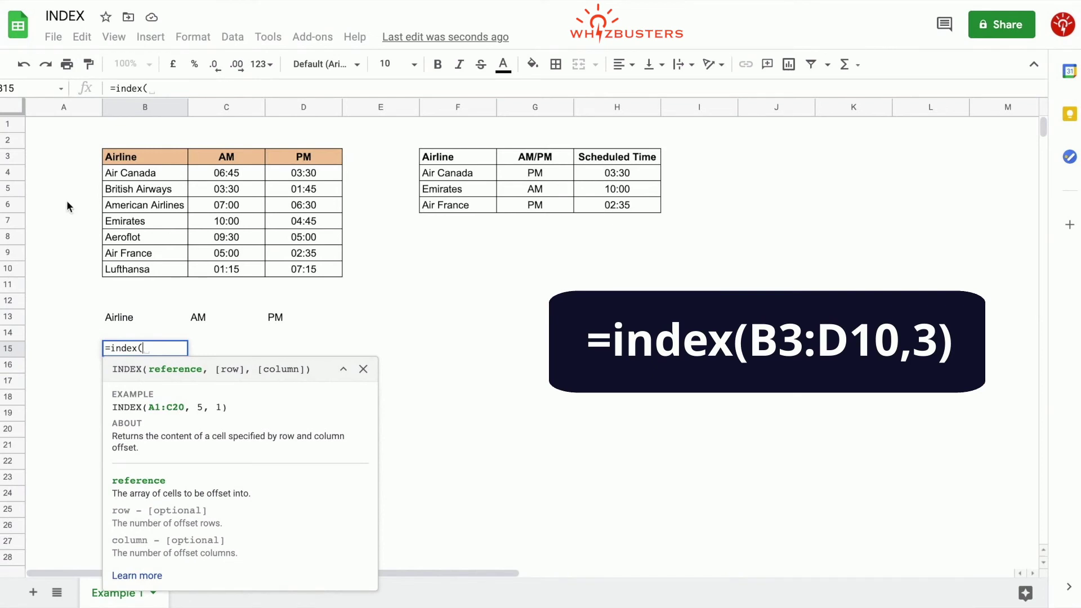
{"action": "left_click", "coordinate": [141, 153]}
{"action": "left_click_drag", "start_coordinate": [191, 194], "coordinate": [313, 265]}
{"action": "type", "text": ",3)"}
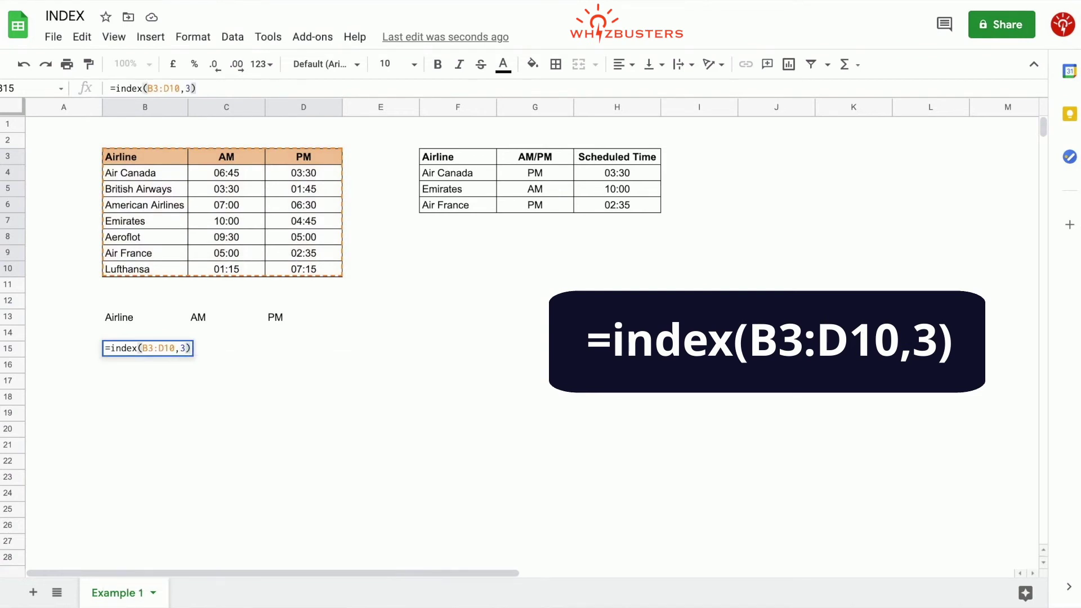
{"action": "key", "text": "Return"}
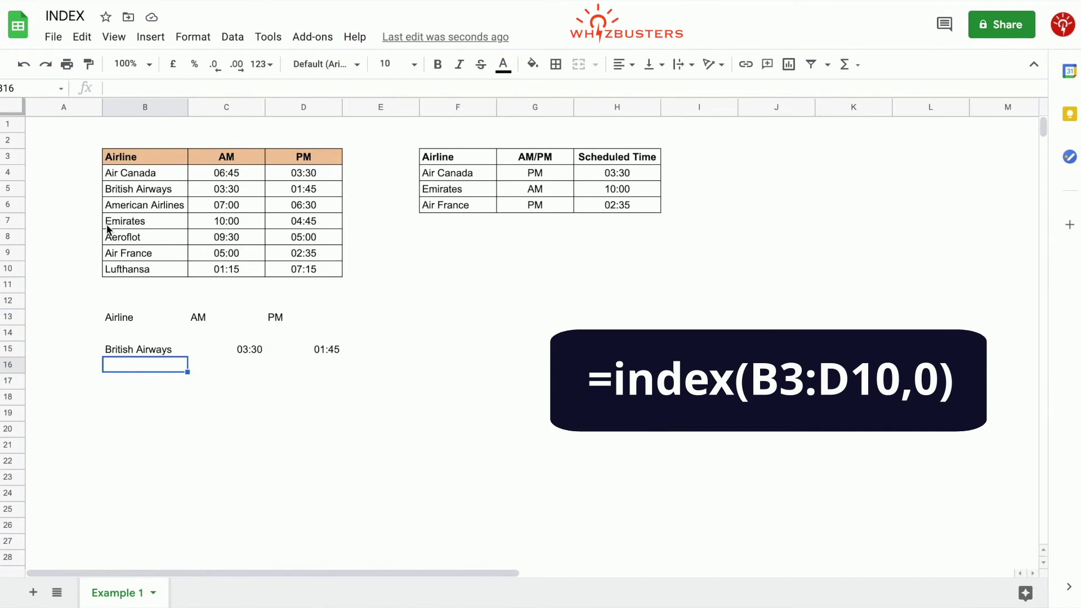
Enter =index(B3:D10,0) in B17 to spill the whole timetable
{"action": "left_click", "coordinate": [126, 388]}
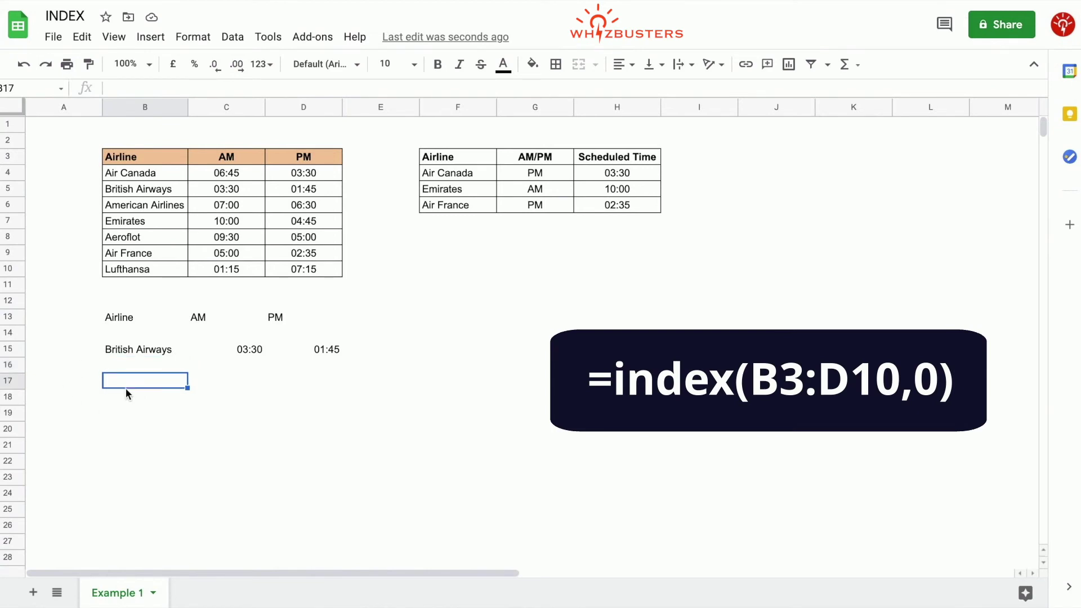
{"action": "type", "text": "=index"}
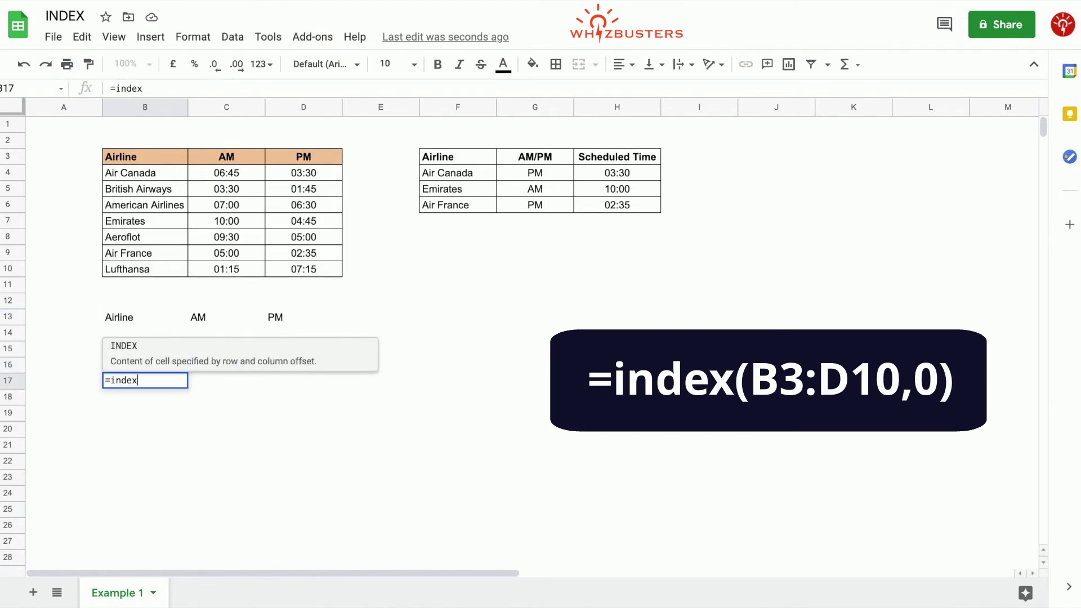
{"action": "type", "text": "(B3:D10,0"}
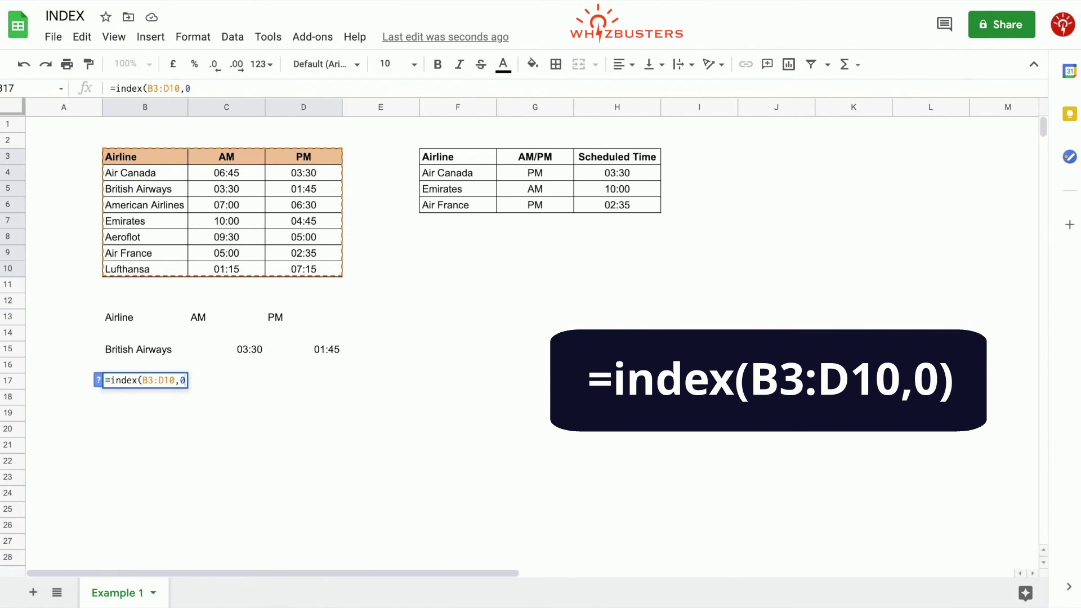
{"action": "type", "text": ")"}
{"action": "key", "text": "Return"}
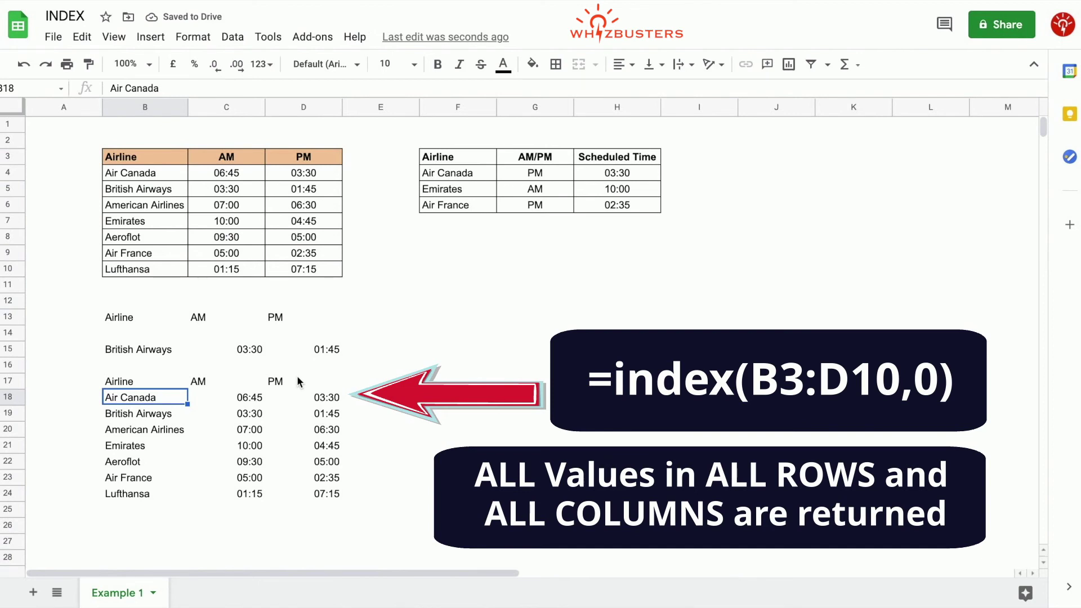
Clear all earlier INDEX results in B13:D24
{"action": "left_click", "coordinate": [121, 318]}
{"action": "left_click", "coordinate": [328, 493], "text": "shift"}
{"action": "key", "text": "Delete"}
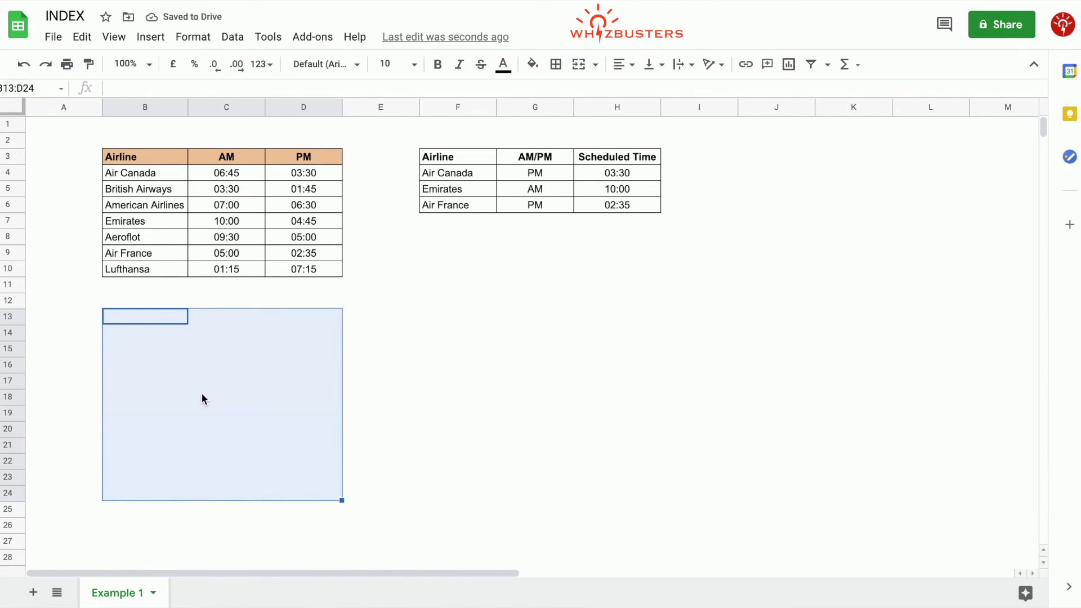
Enter =index(B3:D10,0,1) in B13 to return the whole Airline column
{"action": "left_click", "coordinate": [139, 316]}
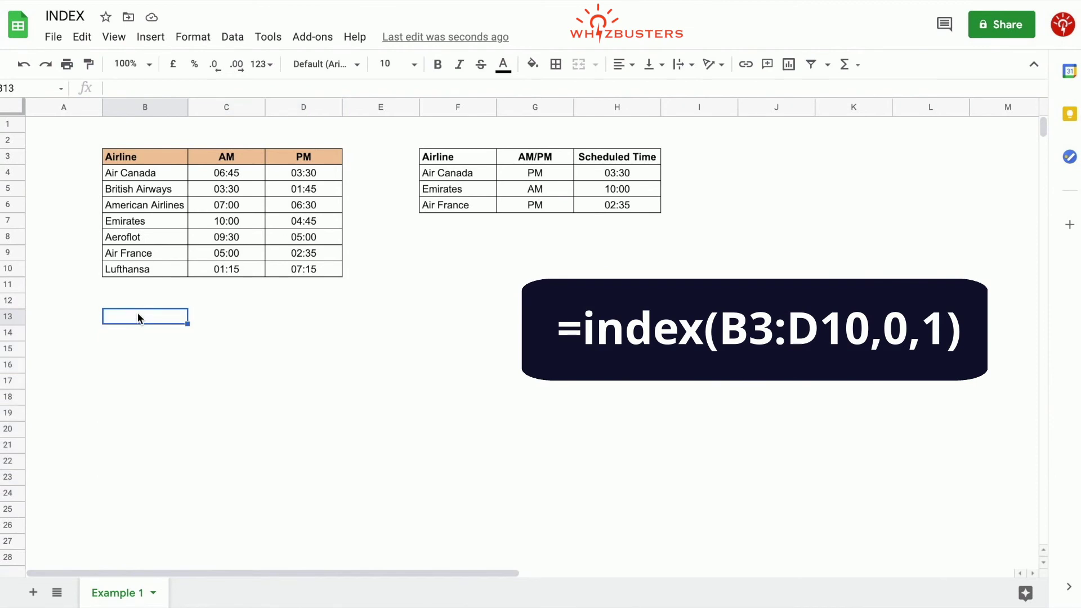
{"action": "type", "text": "=index("}
{"action": "left_click_drag", "start_coordinate": [121, 157], "coordinate": [320, 274]}
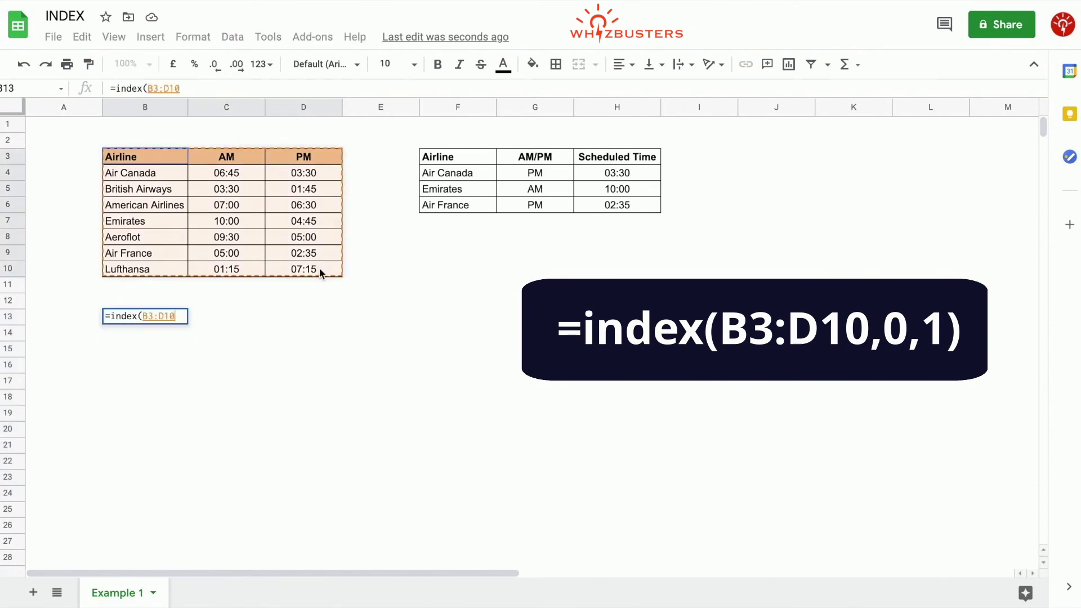
{"action": "type", "text": ",0,"}
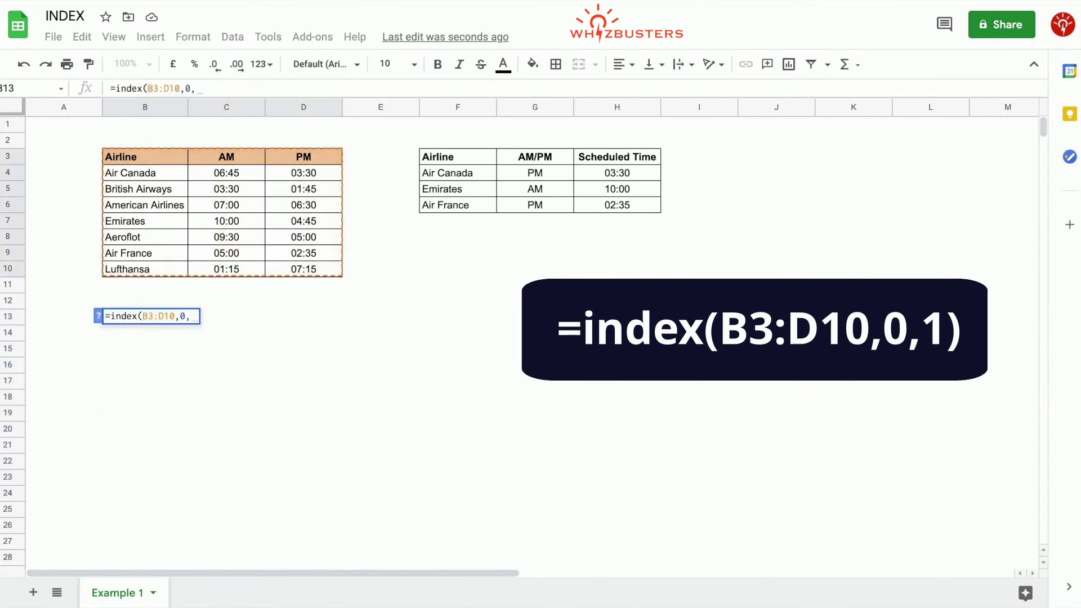
{"action": "type", "text": "1)"}
{"action": "key", "text": "Return"}
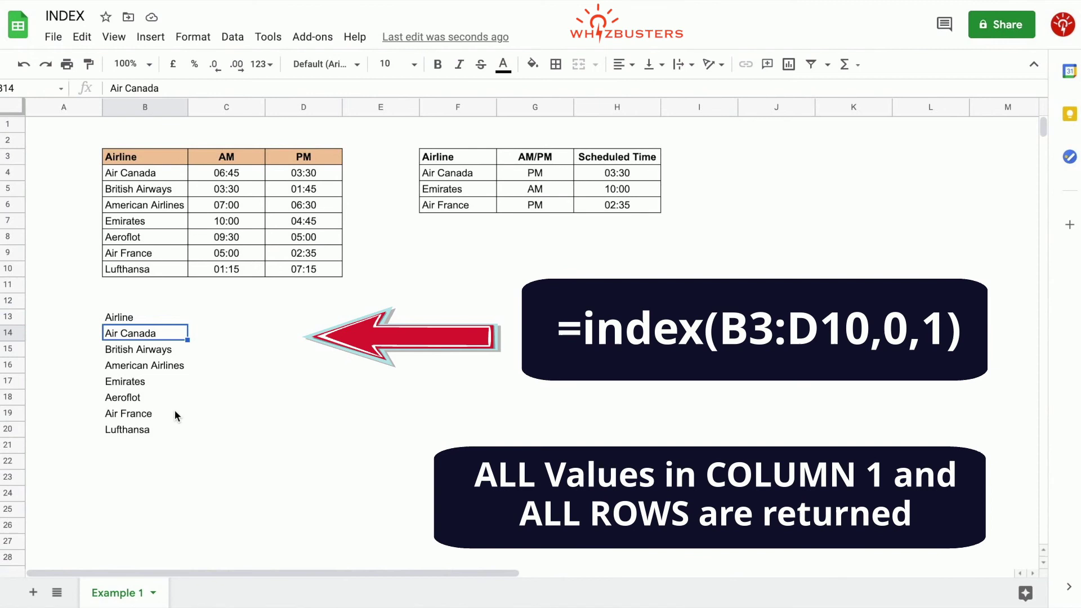
Replace it with =index(B3:D10,0,3) to return the whole PM column
{"action": "left_click", "coordinate": [145, 317]}
{"action": "key", "text": "Delete"}
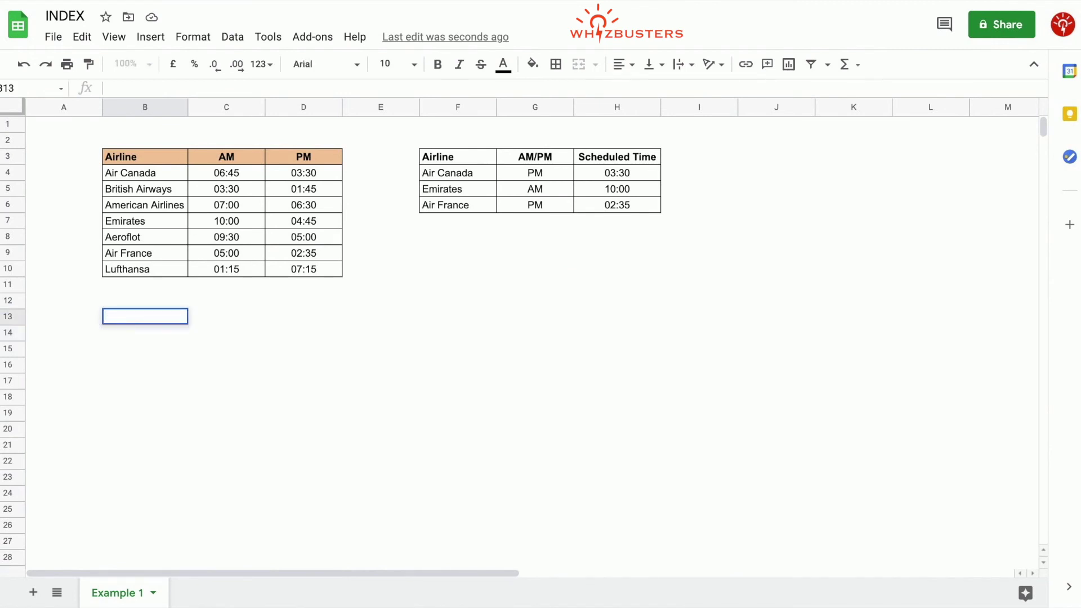
{"action": "type", "text": "=inde"}
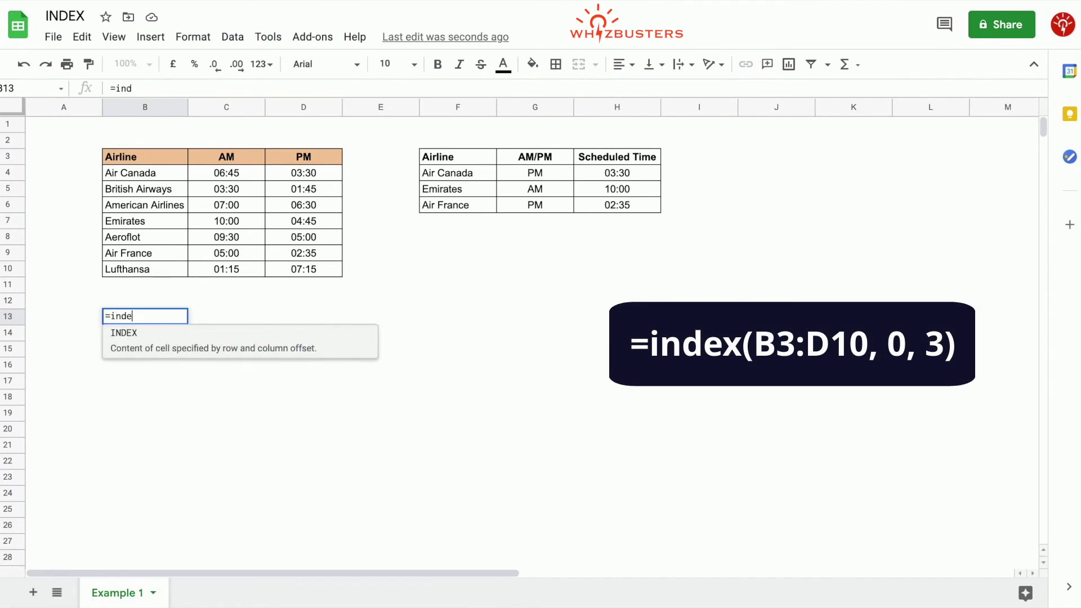
{"action": "type", "text": "x(B3:D10,0"}
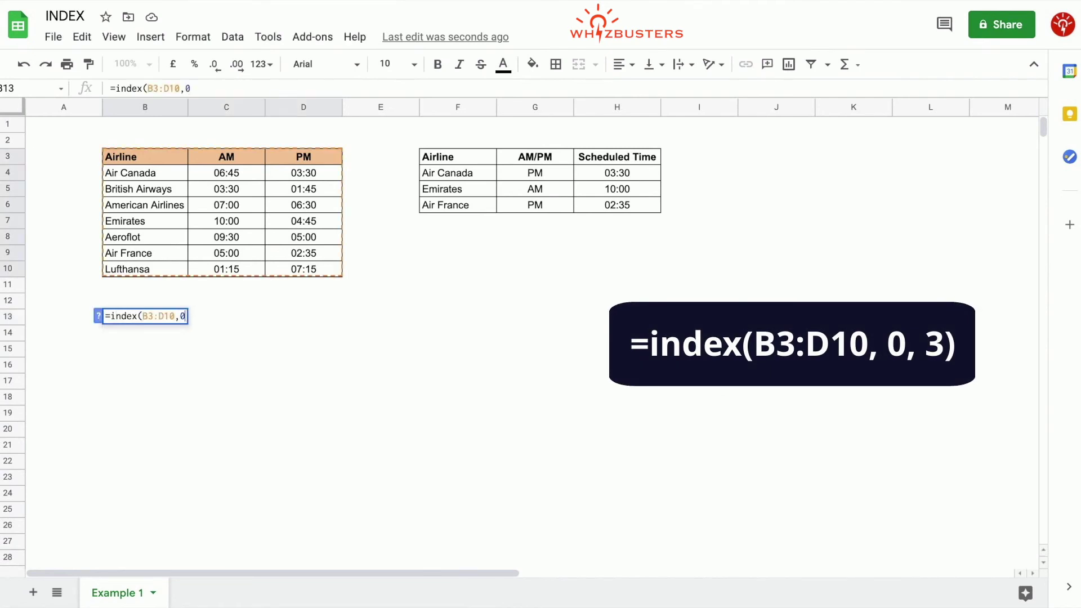
{"action": "type", "text": ",3)"}
{"action": "key", "text": "Return"}
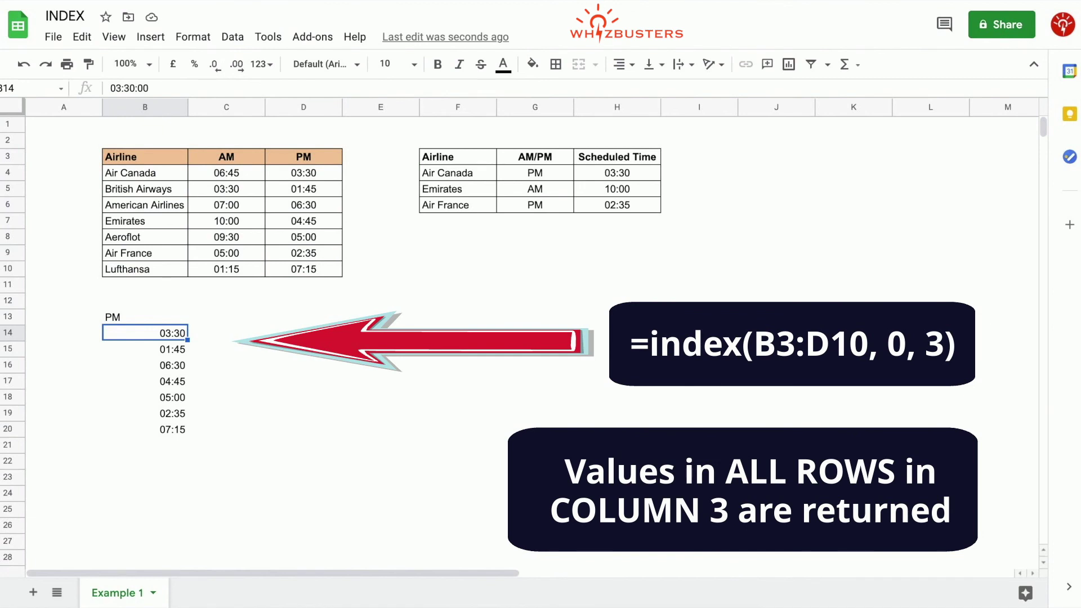
Replace it with =index(B3:D10,0,0) to spill the entire timetable into B13:D20
{"action": "left_click", "coordinate": [145, 317]}
{"action": "key", "text": "Delete"}
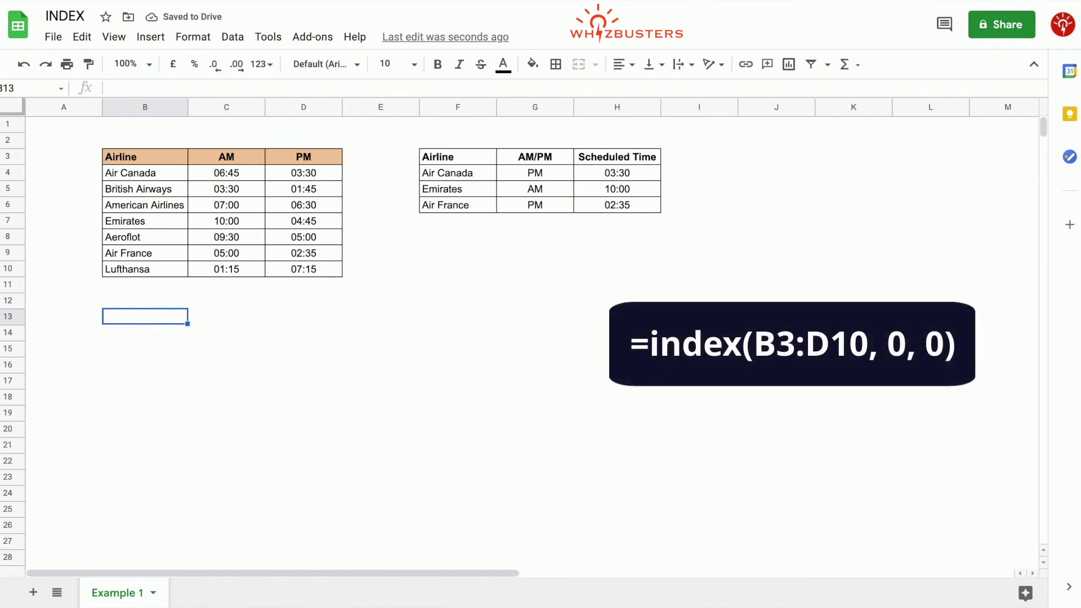
{"action": "type", "text": "=index(B3:D10,"}
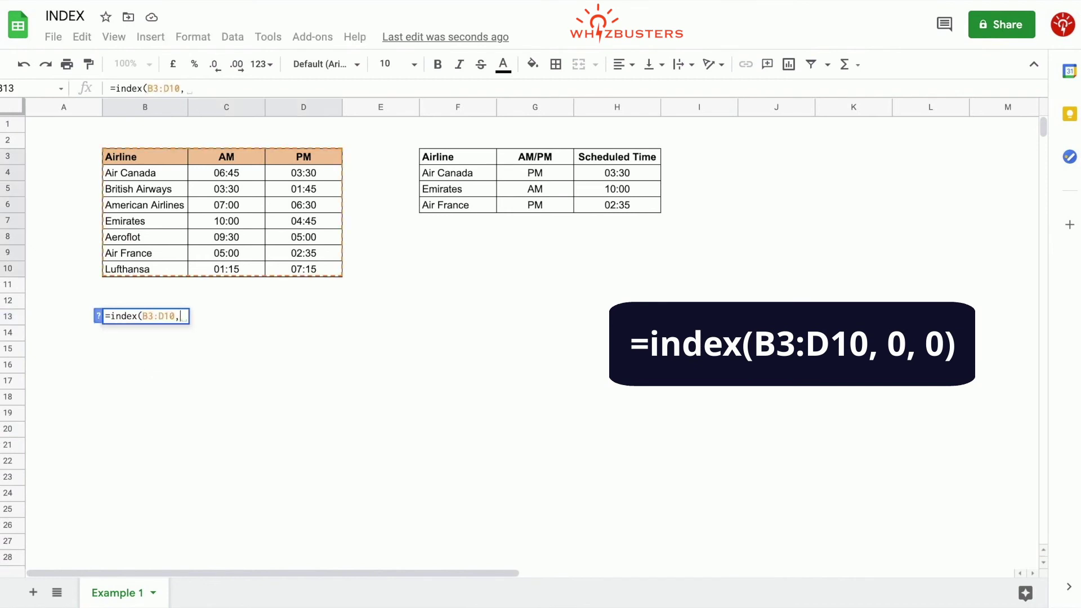
{"action": "type", "text": "0,0)"}
{"action": "key", "text": "Return"}
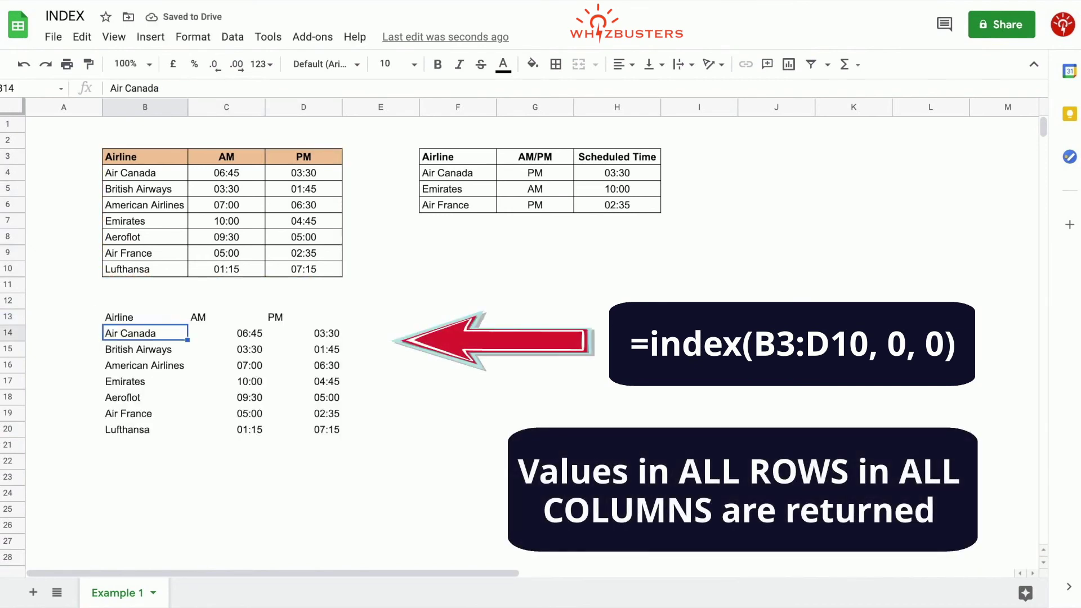
Replace B13 with =index(B3:D10,-1,2) and read its #NUM! out-of-range error
{"action": "left_click", "coordinate": [145, 316]}
{"action": "key", "text": "Delete"}
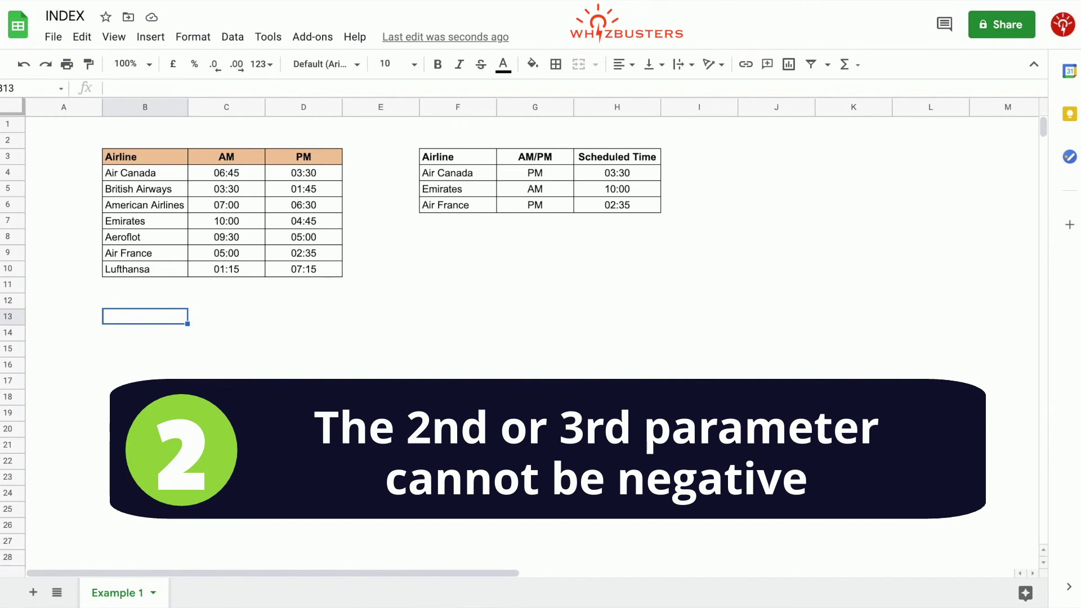
{"action": "type", "text": "=index("}
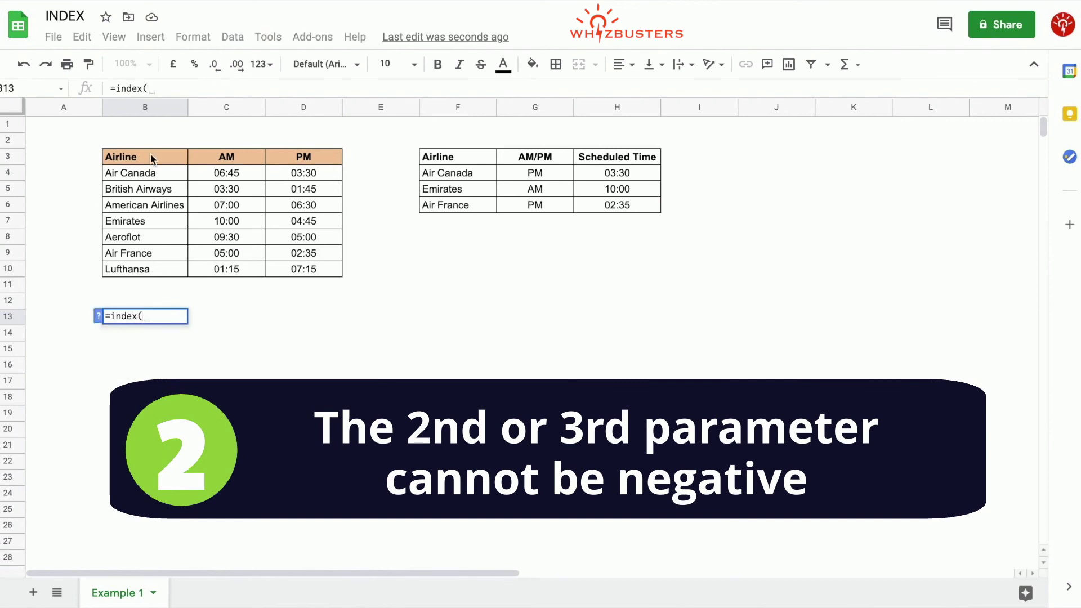
{"action": "left_click_drag", "start_coordinate": [147, 157], "coordinate": [316, 274]}
{"action": "type", "text": ", -"}
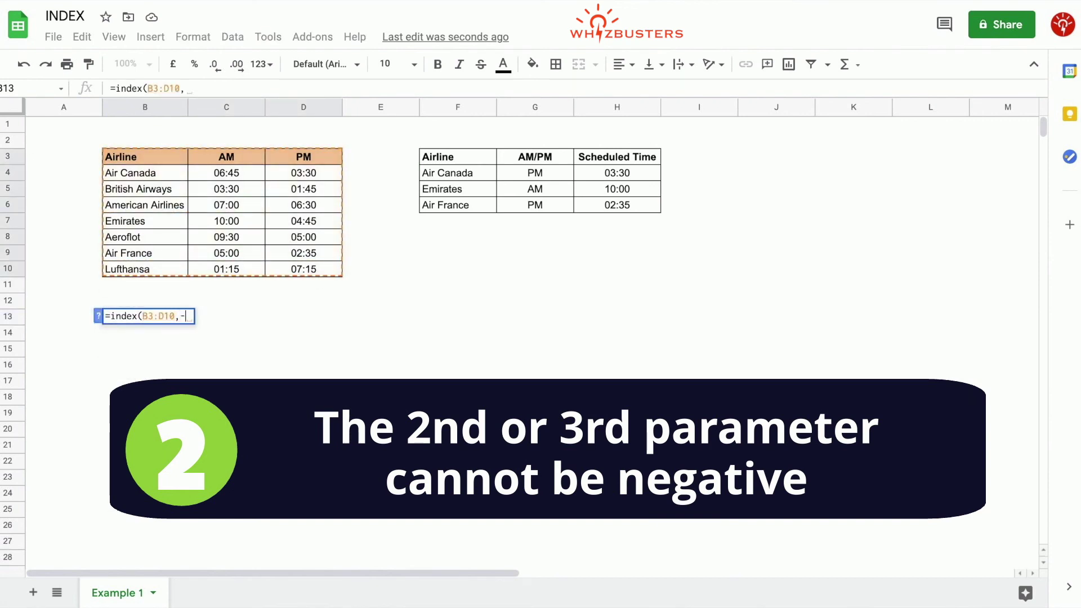
{"action": "type", "text": "1,2)"}
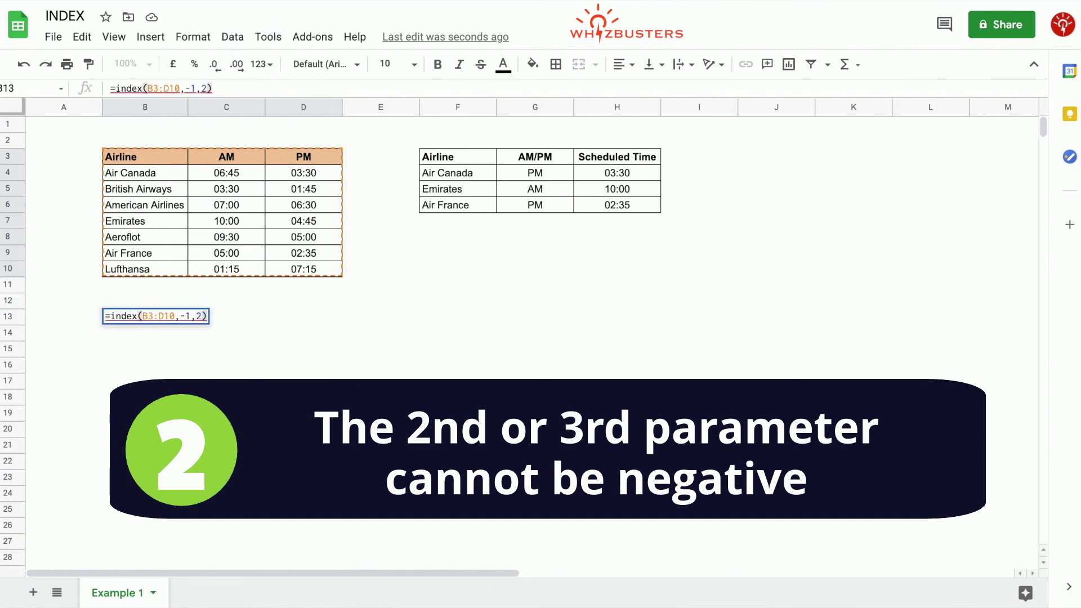
{"action": "key", "text": "Return"}
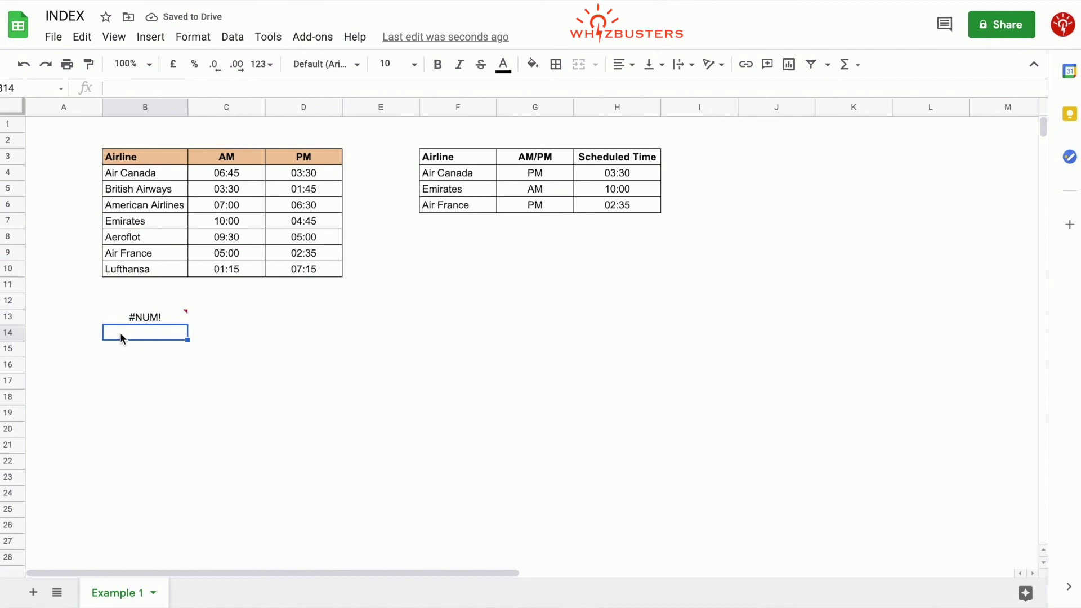
{"action": "mouse_move", "coordinate": [147, 322]}
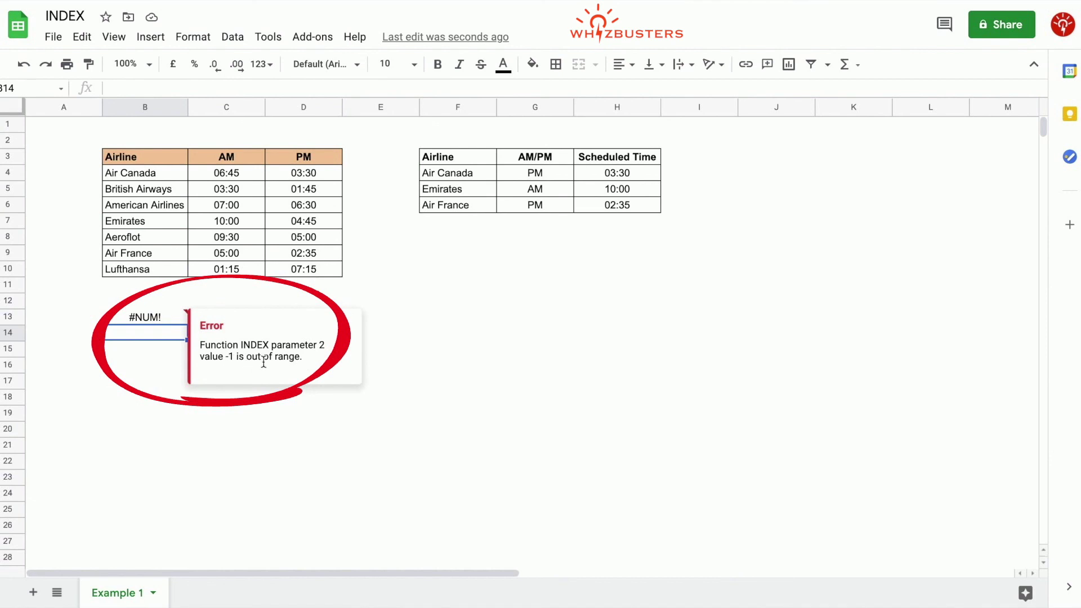
Delete the =index(B3:D10,-1,2) formula from B13
{"action": "left_click", "coordinate": [169, 318]}
{"action": "key", "text": "Delete"}
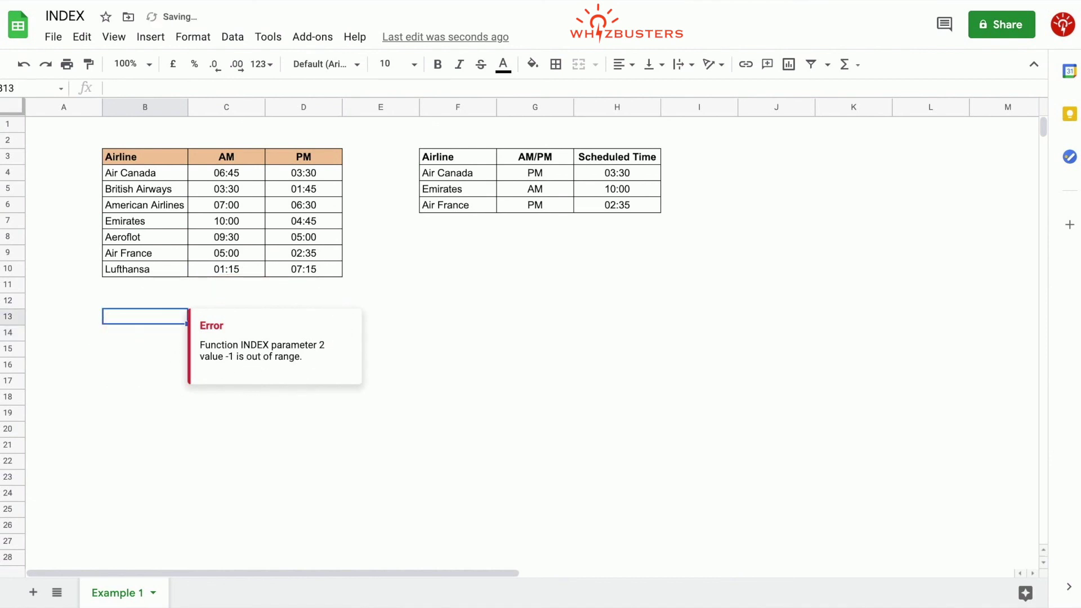